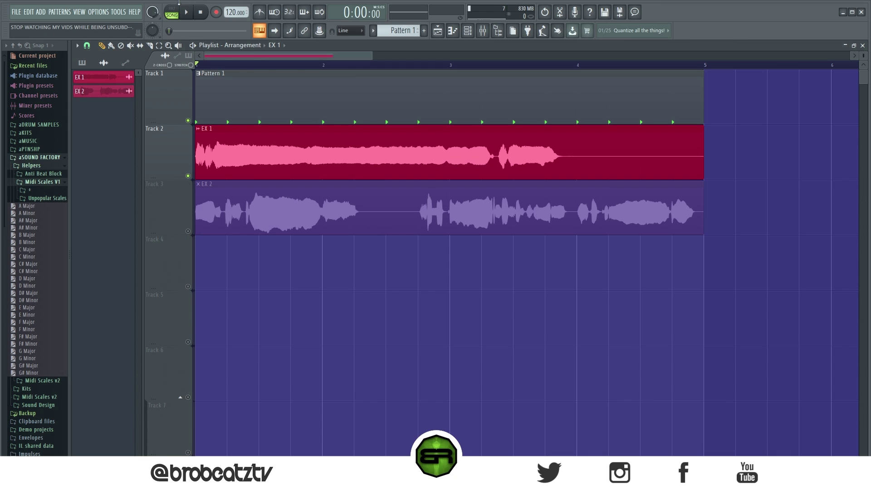
# Step: Audition the EX 1 vocal clip, and open it in the Newtone pitch corrector with an enlarged window
pyautogui.click(186, 12)
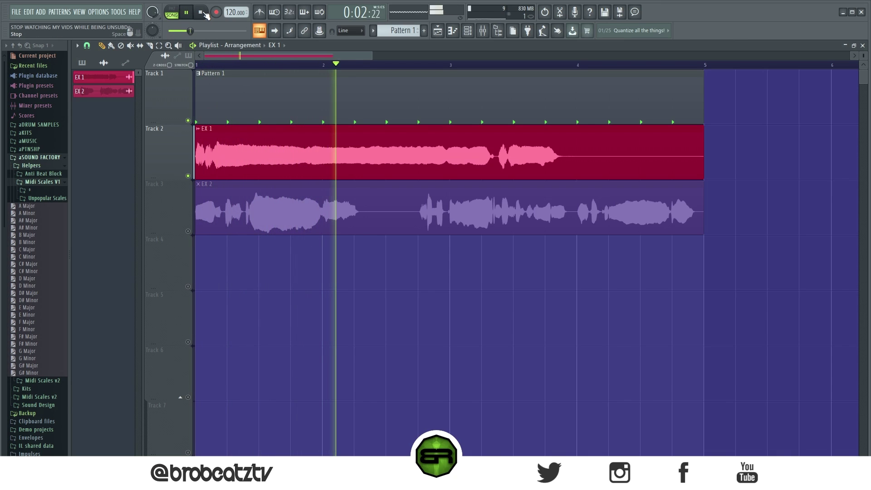
pyautogui.click(202, 13)
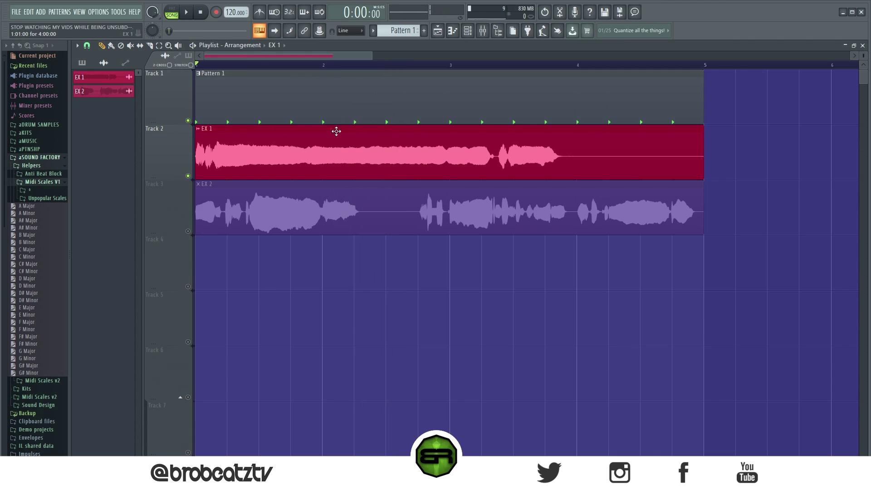
pyautogui.doubleClick(274, 159)
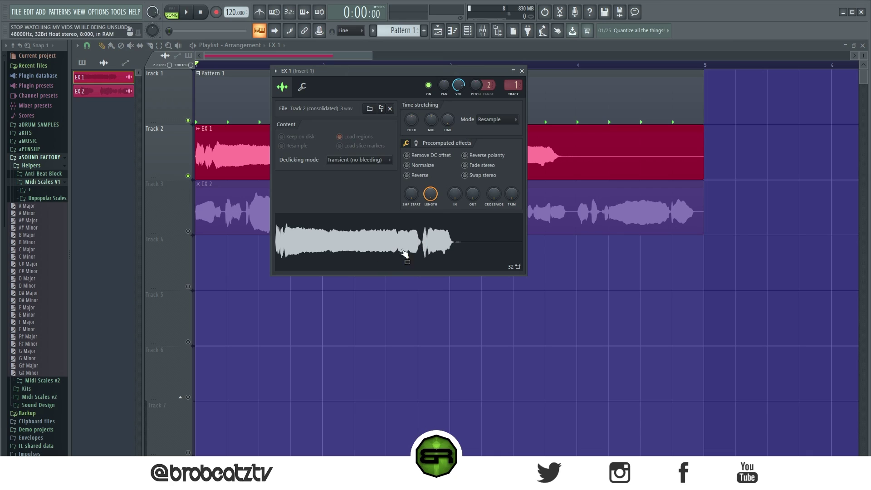
pyautogui.rightClick(378, 240)
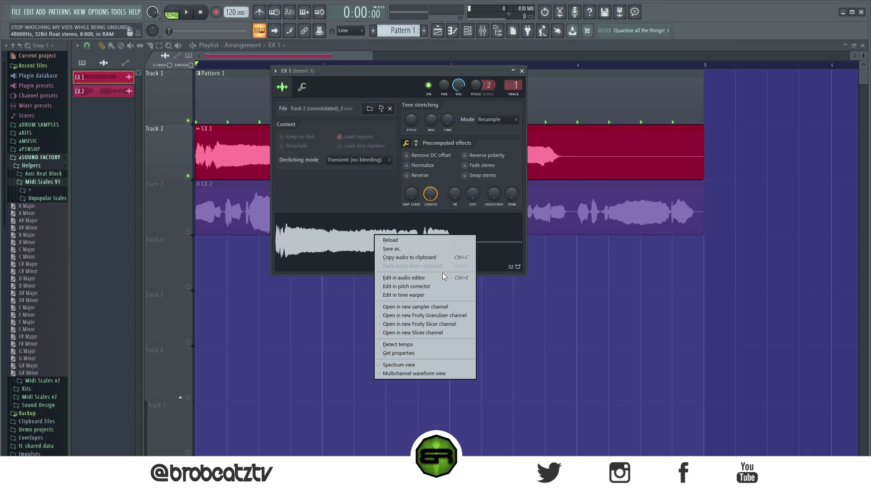
pyautogui.click(395, 287)
pyautogui.moveTo(515, 331); pyautogui.dragTo(719, 352)
pyautogui.moveTo(715, 234); pyautogui.dragTo(716, 225)
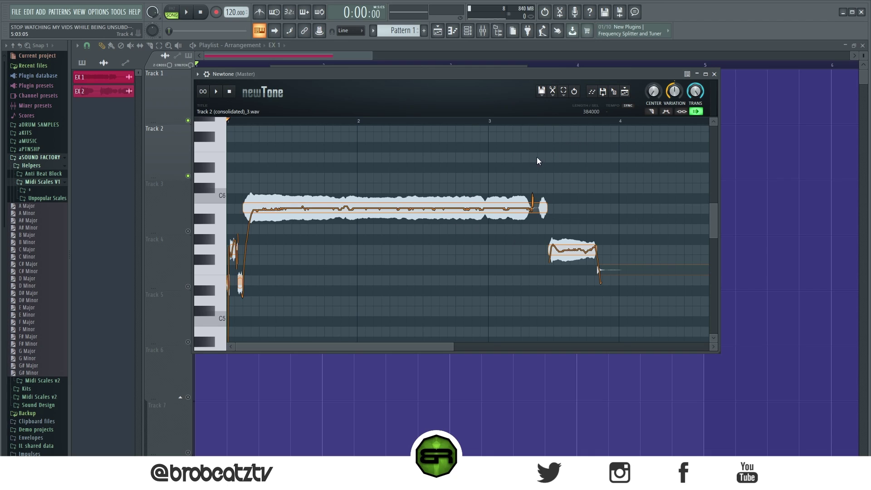
# Step: Turn the Center pitch correction up fully, and enable snap to scale with the B minor scale
pyautogui.moveTo(653, 90); pyautogui.dragTo(653, 68)
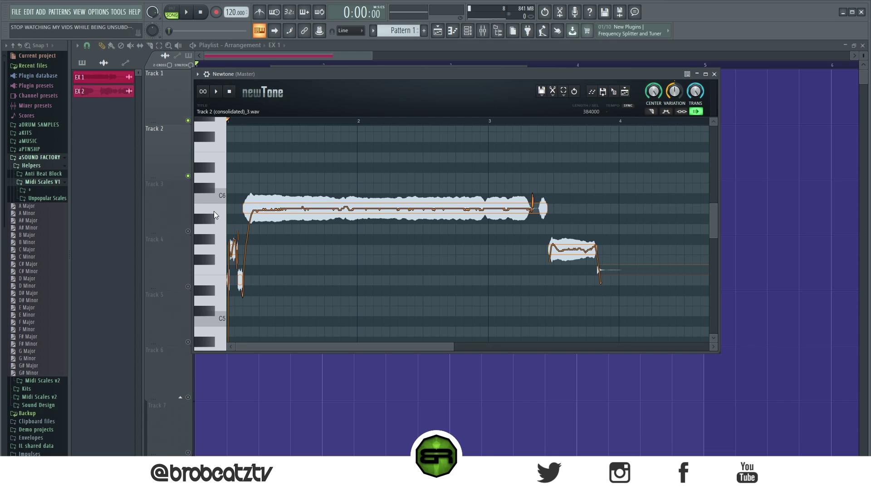
pyautogui.click(555, 93)
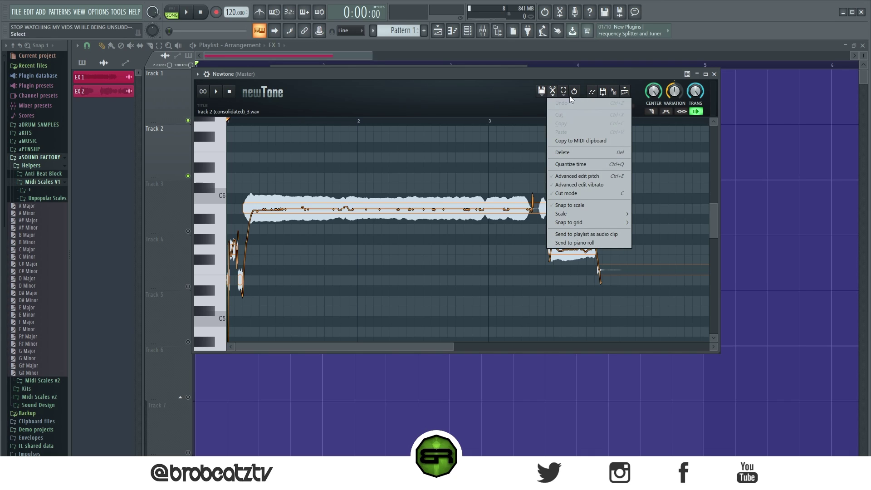
pyautogui.click(571, 205)
pyautogui.moveTo(464, 200)
pyautogui.mouseDown()
pyautogui.moveTo(464, 169)
pyautogui.moveTo(463, 200)
pyautogui.mouseUp()
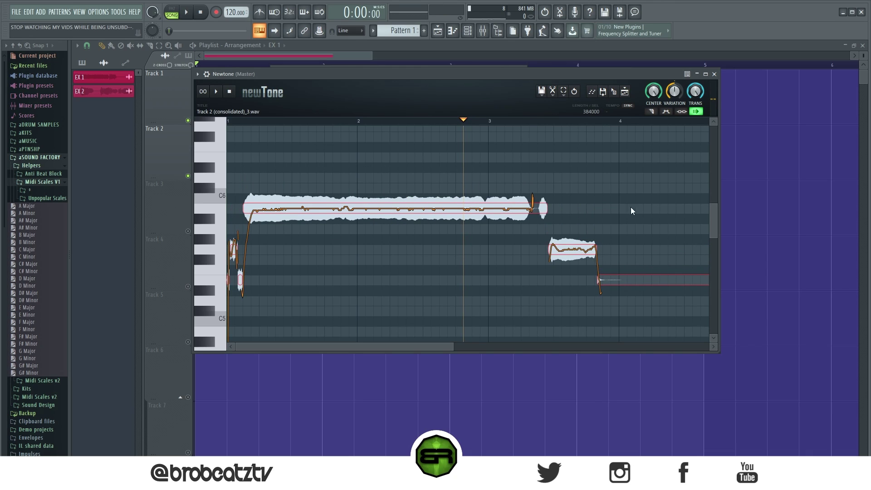
pyautogui.click(552, 91)
pyautogui.moveTo(590, 213)
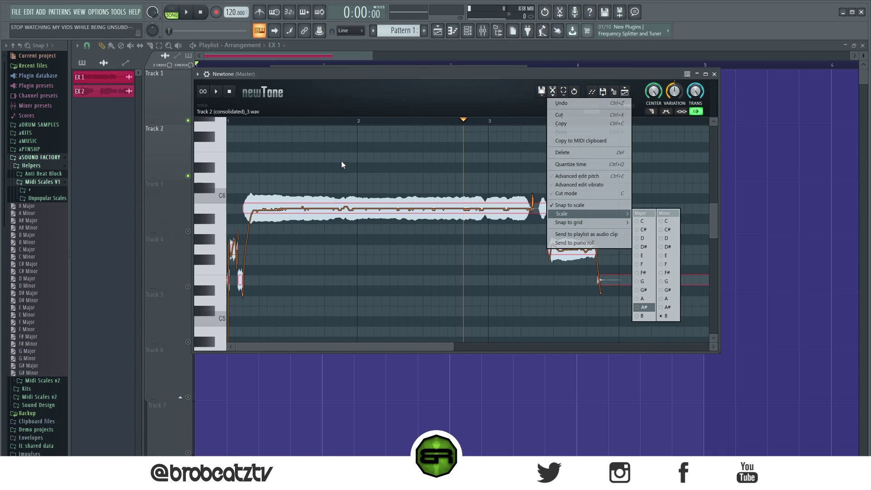
pyautogui.click(664, 316)
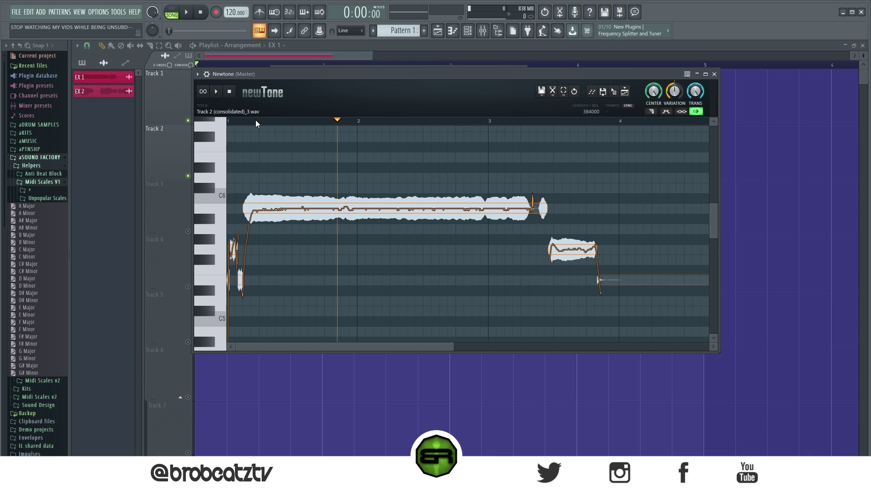
# Step: Examine and audition the detected vocal notes in Newtone, including the short ones at the start and the long sustained one
pyautogui.scroll(1, 257, 123)
pyautogui.click(236, 122)
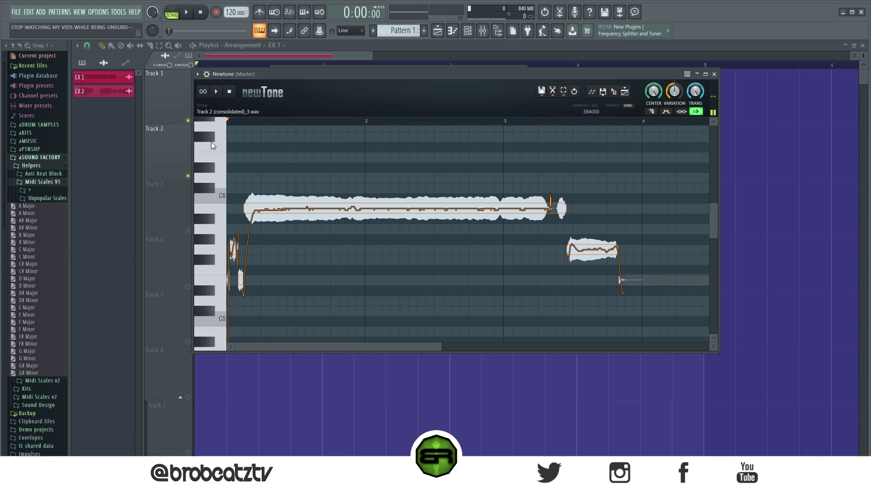
pyautogui.moveTo(440, 348); pyautogui.dragTo(244, 344)
pyautogui.click(295, 280)
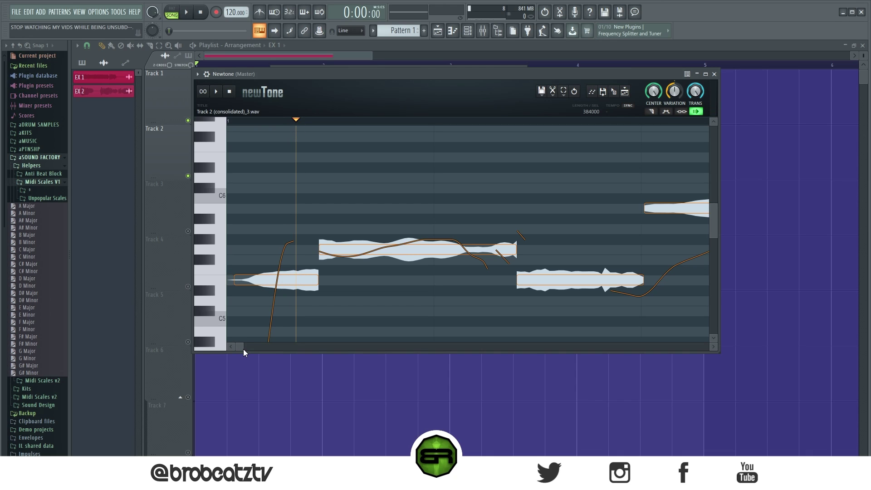
pyautogui.moveTo(245, 348); pyautogui.dragTo(439, 348)
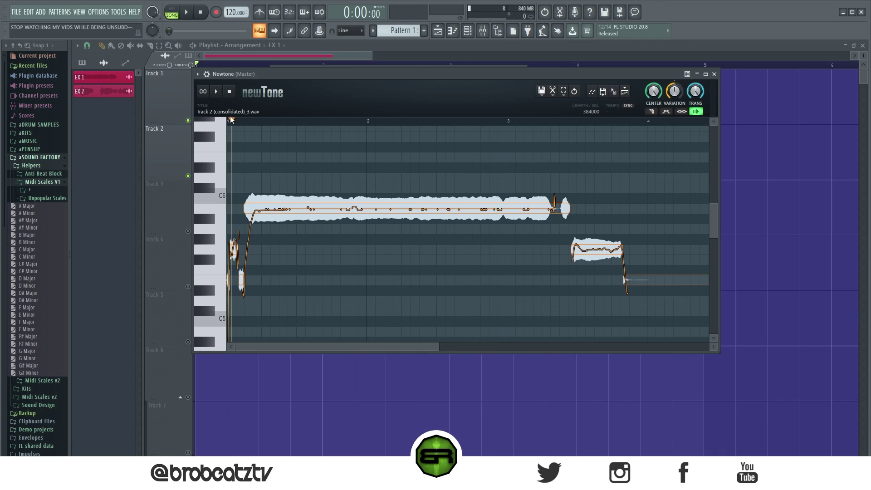
pyautogui.moveTo(232, 121); pyautogui.dragTo(228, 121)
pyautogui.click(245, 122)
pyautogui.moveTo(244, 121); pyautogui.dragTo(388, 229)
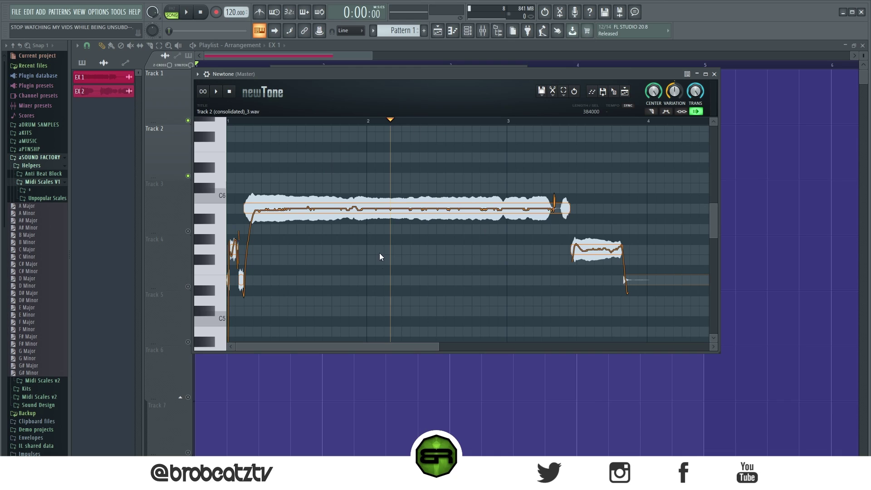
pyautogui.click(342, 192)
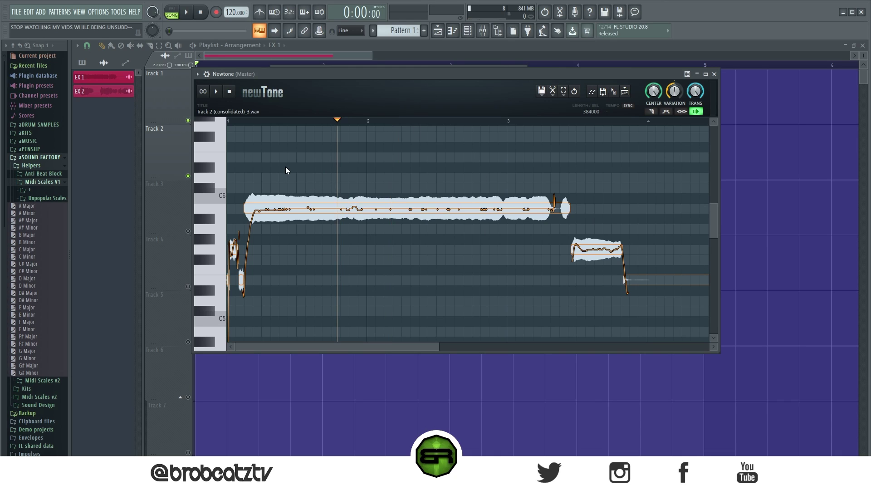
pyautogui.moveTo(270, 158); pyautogui.dragTo(493, 199)
pyautogui.moveTo(548, 236); pyautogui.dragTo(650, 278)
pyautogui.moveTo(604, 253); pyautogui.dragTo(604, 249)
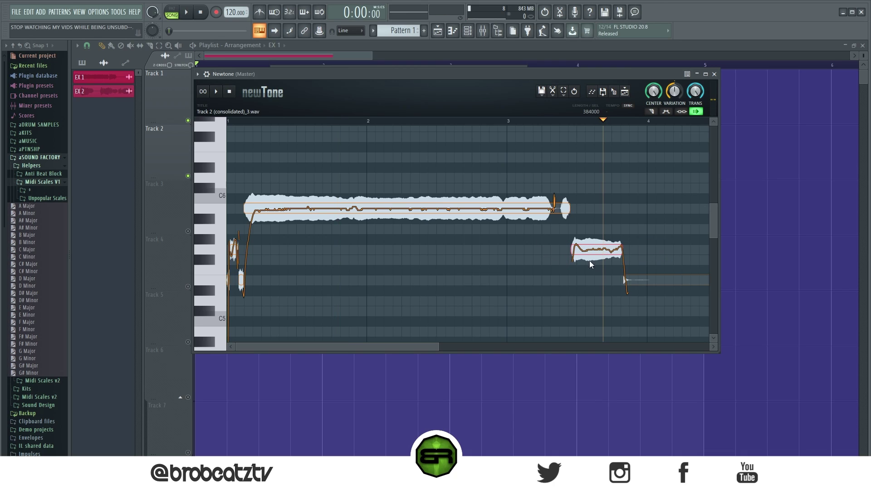
pyautogui.moveTo(519, 232); pyautogui.dragTo(644, 268)
# Step: Send the corrected notes to the piano roll, and close the Newtone, EX 1 sampler and mixer windows
pyautogui.press('space')
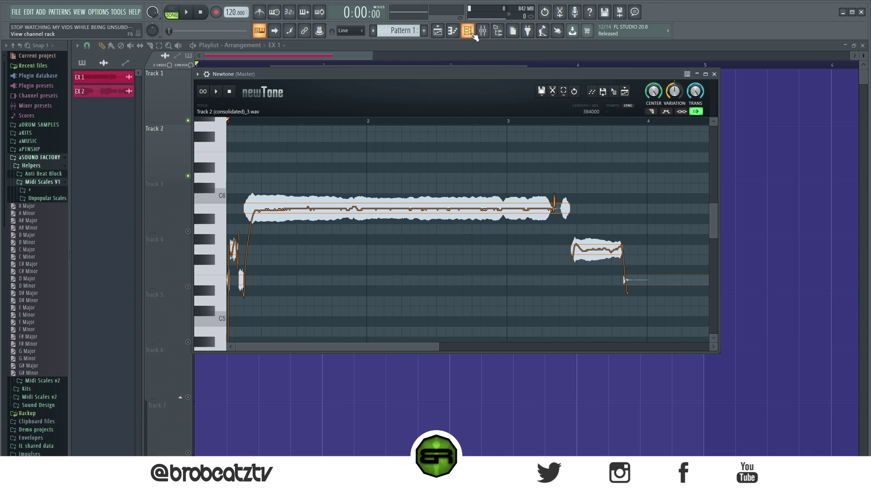
pyautogui.click(715, 74)
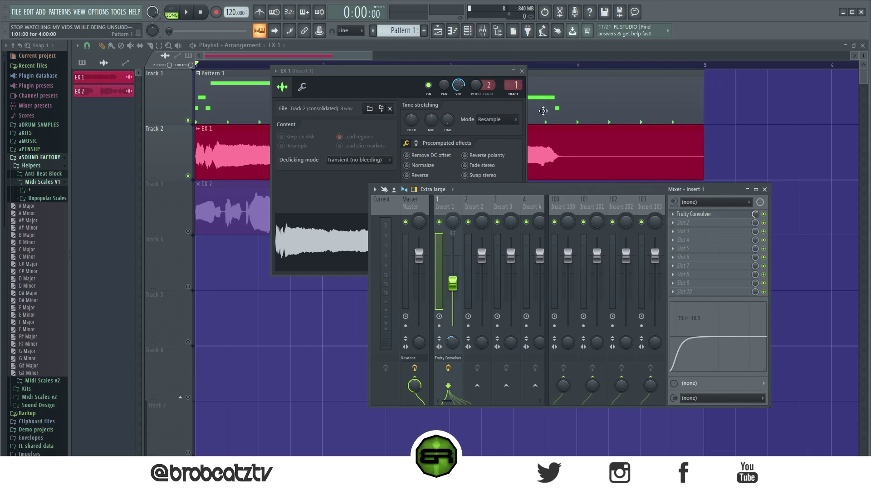
pyautogui.click(521, 71)
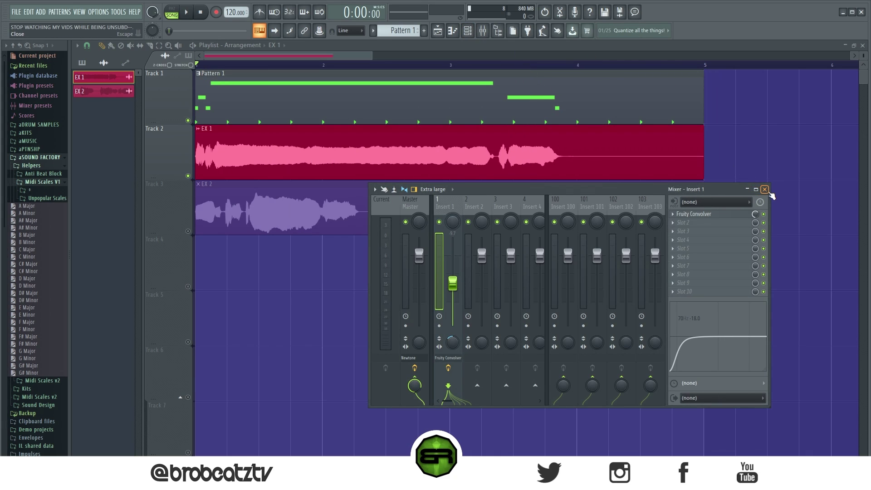
pyautogui.click(764, 189)
# Step: Move the extracted notes from the EX 1 channel to the AGL instrument channel in the channel rack
pyautogui.click(468, 31)
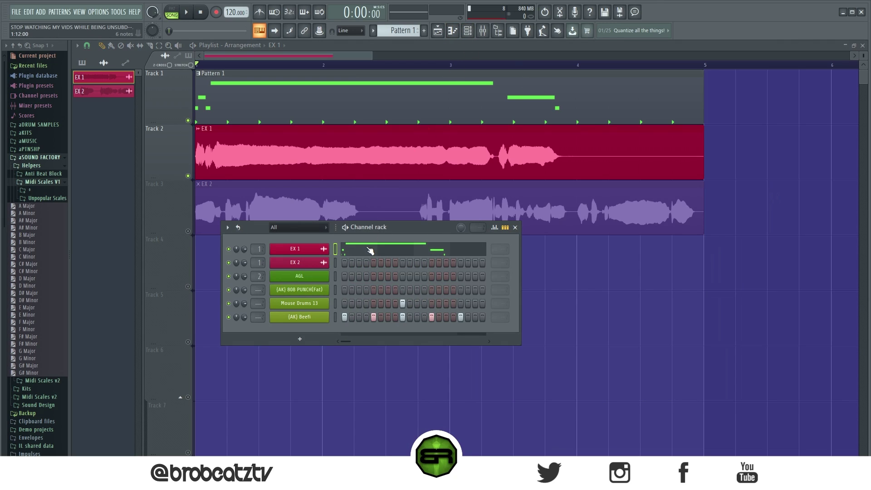
pyautogui.rightClick(310, 250)
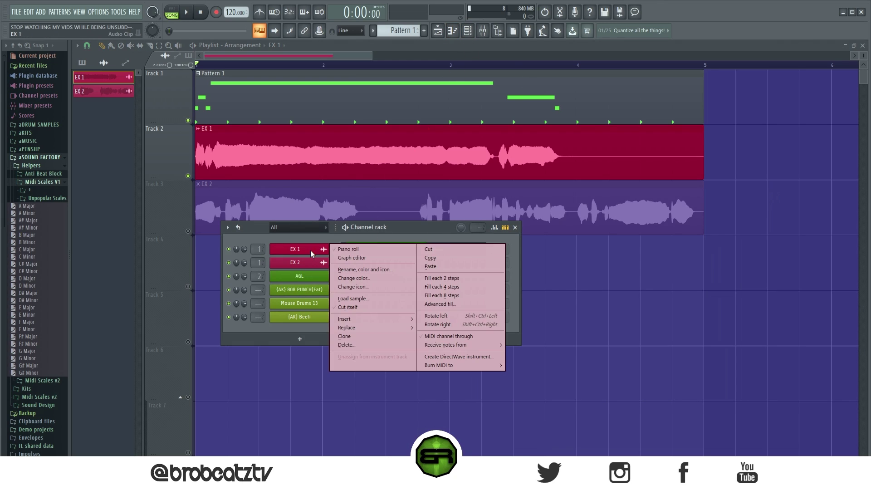
pyautogui.click(426, 250)
pyautogui.rightClick(304, 277)
pyautogui.click(429, 293)
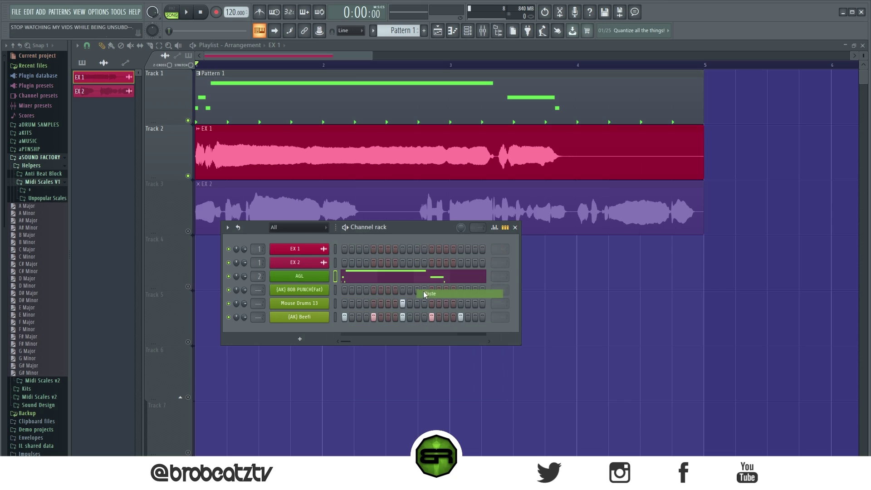
# Step: Add the B Minor scale from Midi Scales V1 as a new channel, and open the AGL channel's piano roll
pyautogui.moveTo(28, 242); pyautogui.dragTo(313, 248)
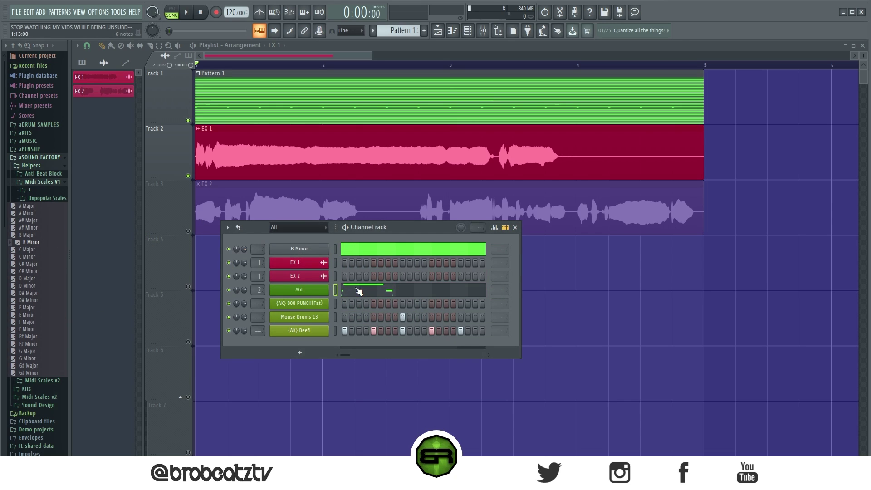
pyautogui.click(351, 288)
pyautogui.moveTo(558, 54); pyautogui.dragTo(314, 54)
pyautogui.scroll(-1, 323, 140)
# Step: Delete all notes except the long B5, and move that note to the start of the pattern
pyautogui.rightClick(116, 260)
pyautogui.rightClick(128, 315)
pyautogui.rightClick(107, 314)
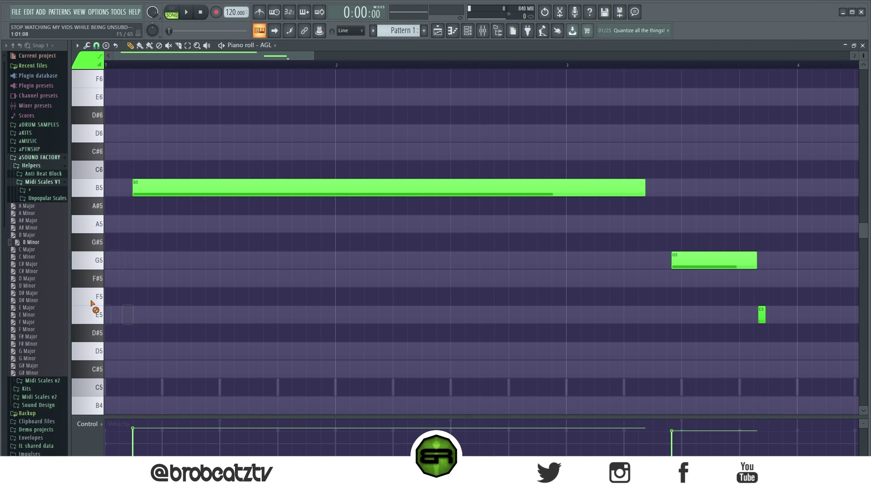
pyautogui.moveTo(272, 182); pyautogui.dragTo(200, 189)
pyautogui.rightClick(676, 260)
pyautogui.rightClick(762, 315)
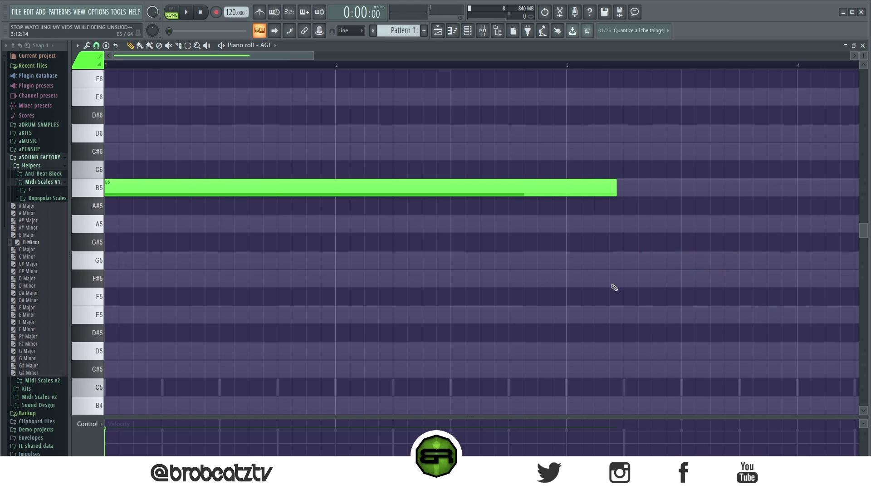
# Step: Add D6 and G5 notes of the same length around the B5 note, and play the chord
pyautogui.scroll(1, 284, 255)
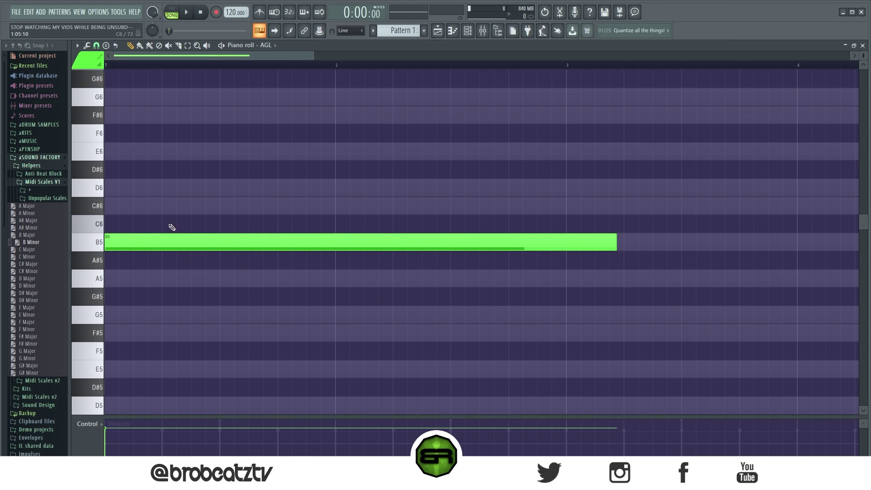
pyautogui.hotkey('ctrl', 'a')
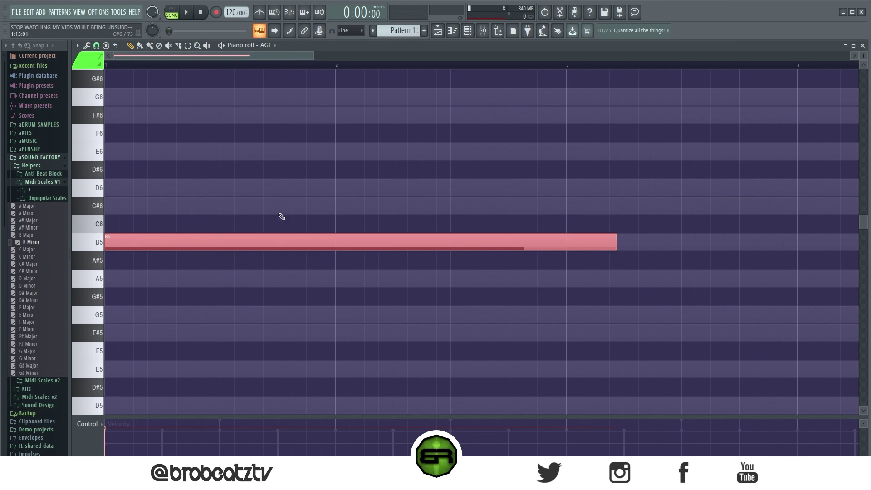
pyautogui.click(124, 193)
pyautogui.click(121, 311)
pyautogui.press('space')
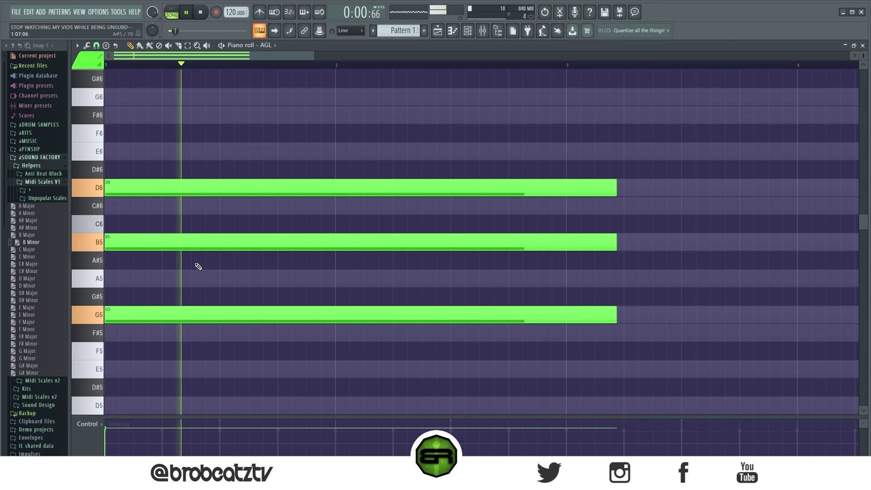
# Step: Replace the G5 note with an equally long F#6 above the B5 and D6, and play the chord
pyautogui.rightClick(236, 315)
pyautogui.press('space')
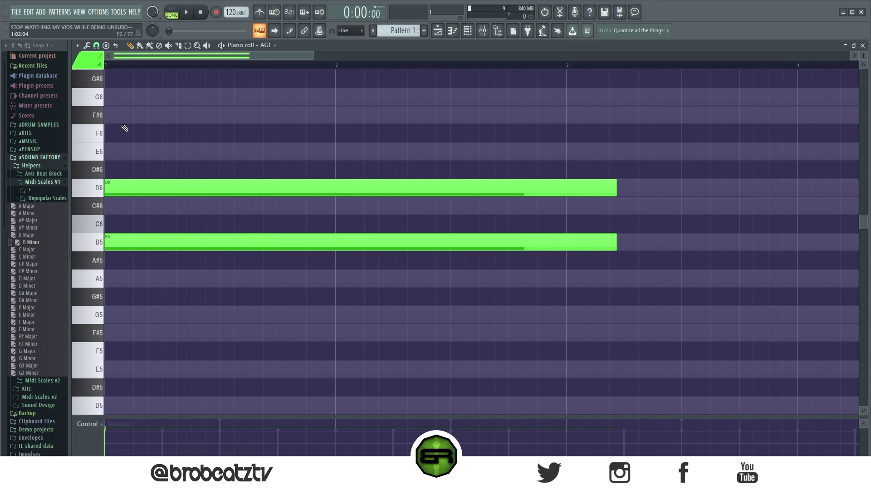
pyautogui.click(122, 115)
pyautogui.press('space')
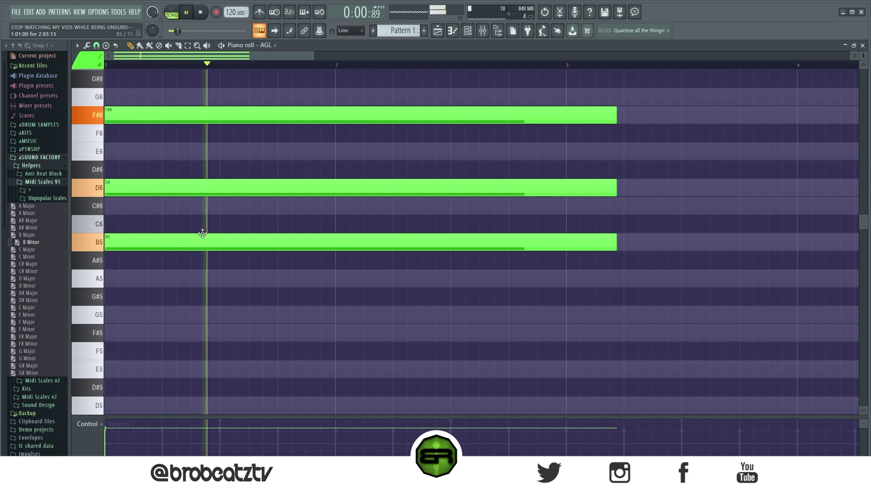
pyautogui.press('space')
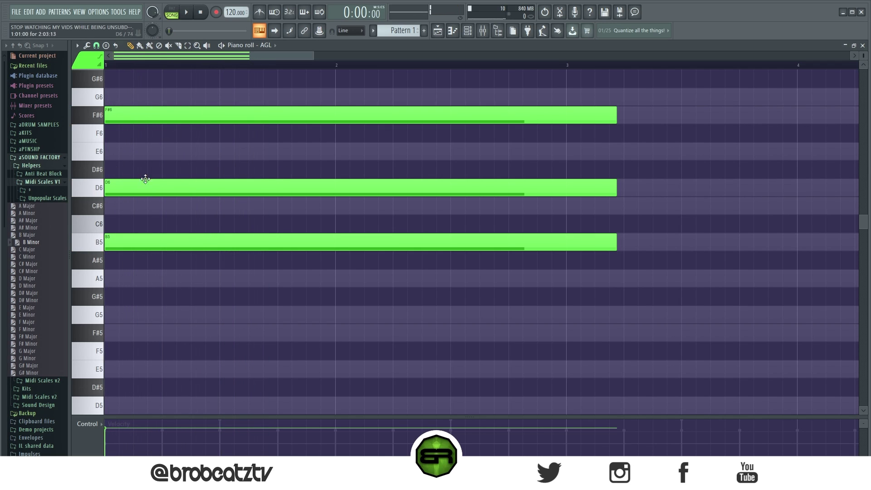
# Step: Replace the F#6 and D6 notes with equally long G5 and E5 notes below B5, and play the chord
pyautogui.rightClick(178, 115)
pyautogui.rightClick(174, 187)
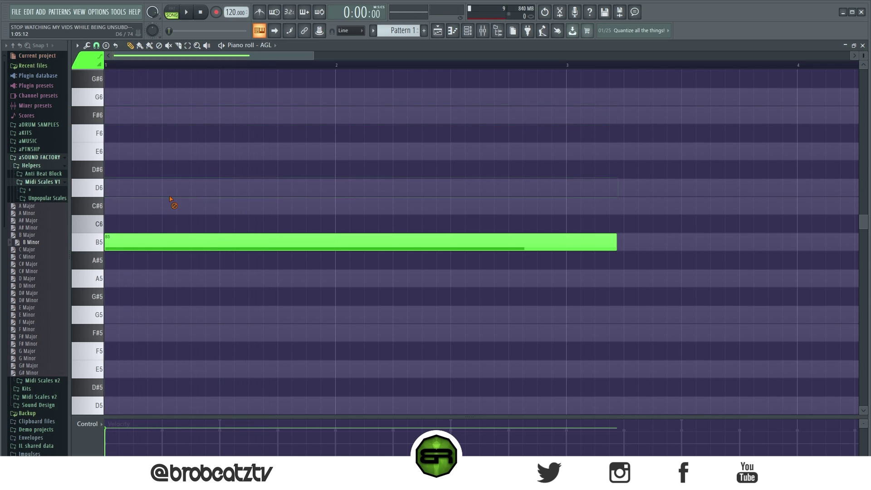
pyautogui.click(132, 369)
pyautogui.press('space')
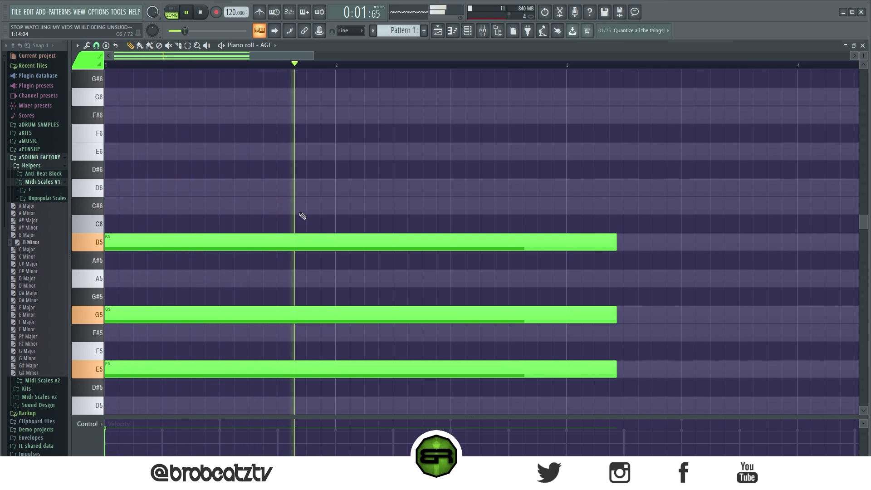
pyautogui.press('space')
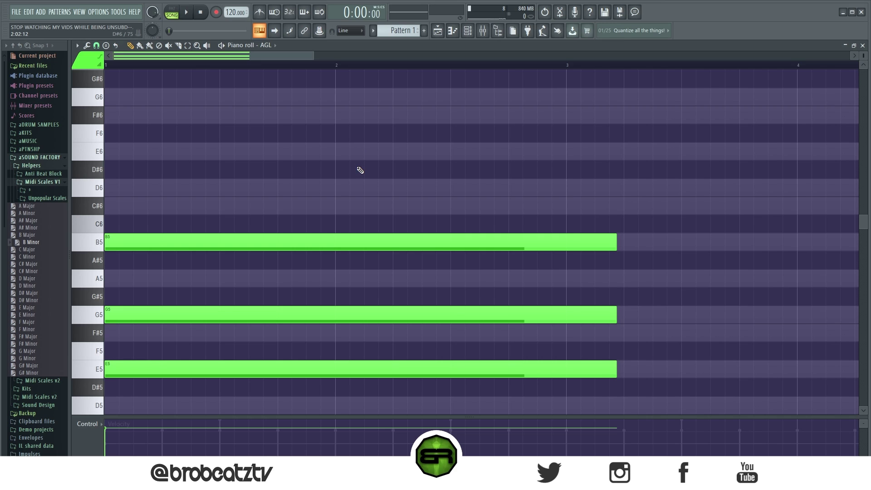
pyautogui.scroll(-3, 325, 194)
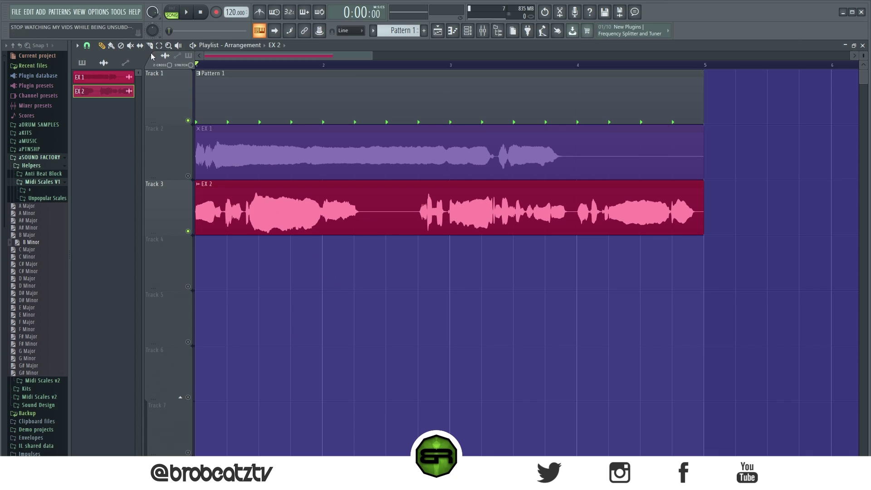
# Step: Play back the EX 2 vocal, and open the clip in the Newtone pitch corrector in an enlarged window
pyautogui.click(188, 17)
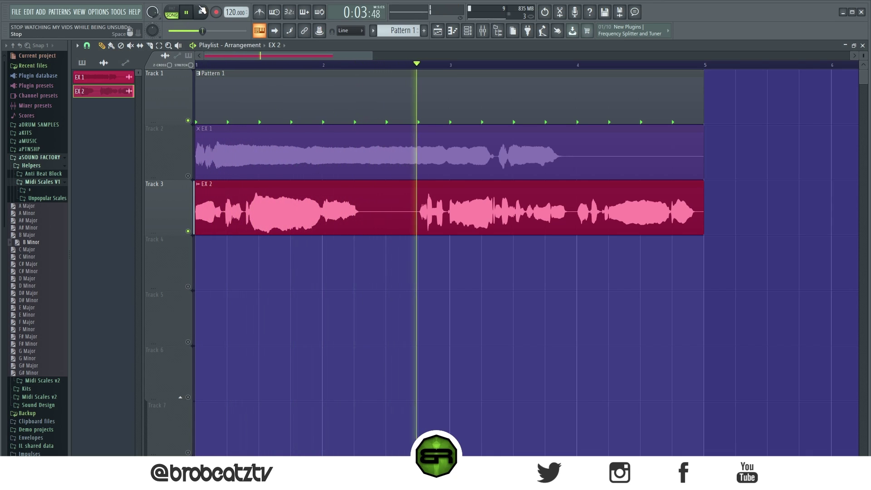
pyautogui.click(203, 16)
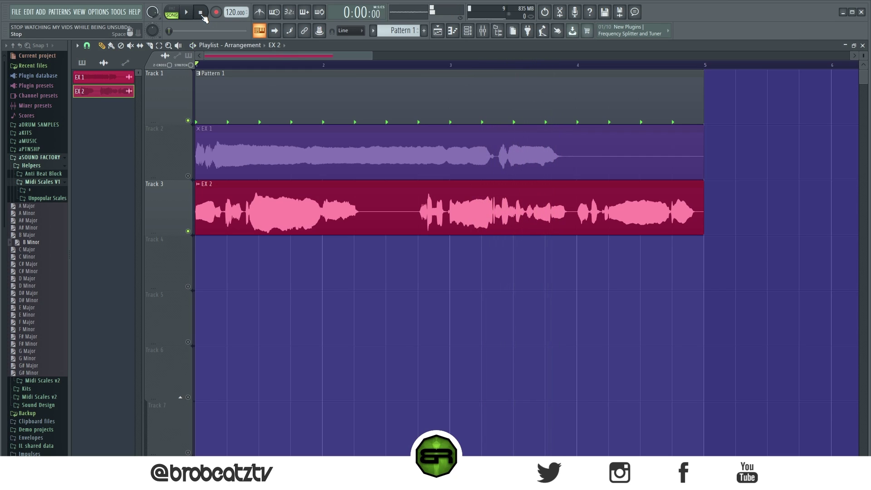
pyautogui.doubleClick(258, 204)
pyautogui.rightClick(357, 252)
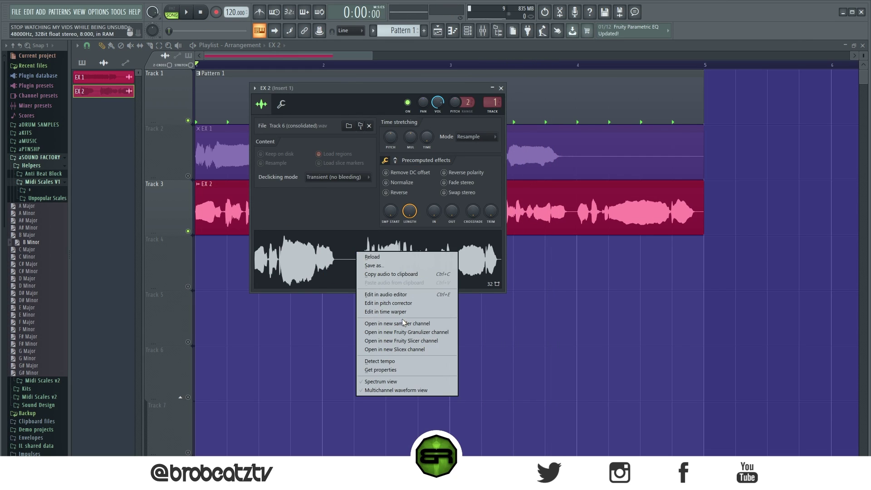
pyautogui.click(388, 303)
pyautogui.moveTo(521, 333); pyautogui.dragTo(825, 378)
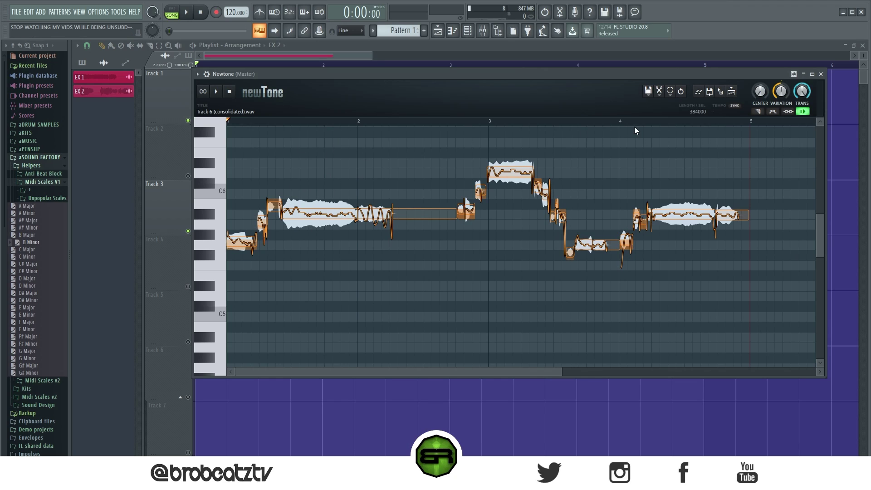
# Step: Examine the major and minor scale choices available for the vocal in Newtone
pyautogui.click(660, 92)
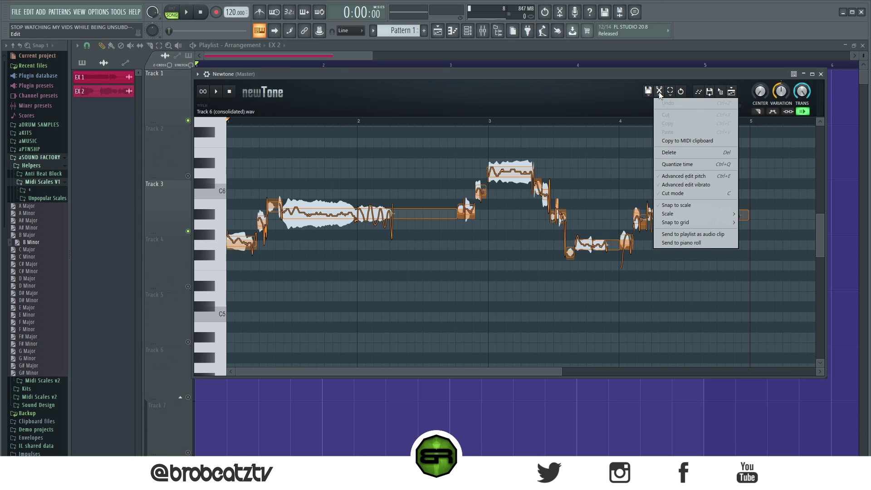
pyautogui.moveTo(687, 213)
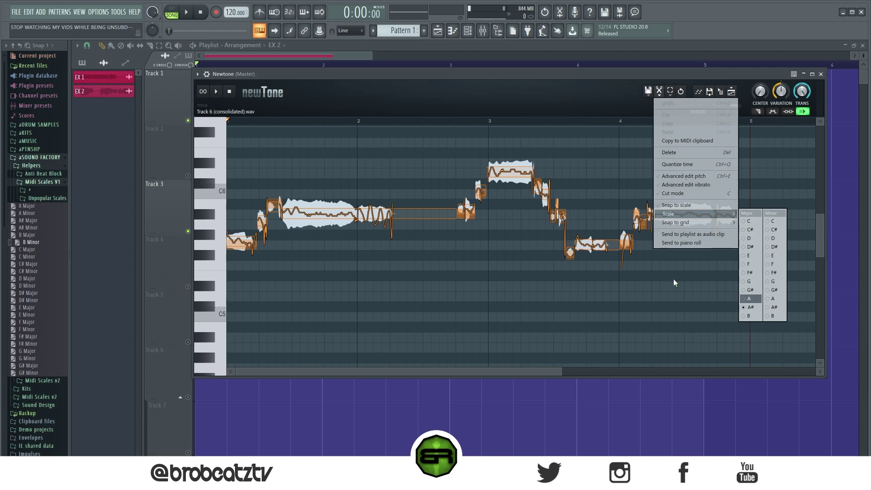
pyautogui.click(376, 132)
pyautogui.moveTo(561, 373); pyautogui.dragTo(526, 373)
pyautogui.moveTo(289, 71); pyautogui.dragTo(289, 70)
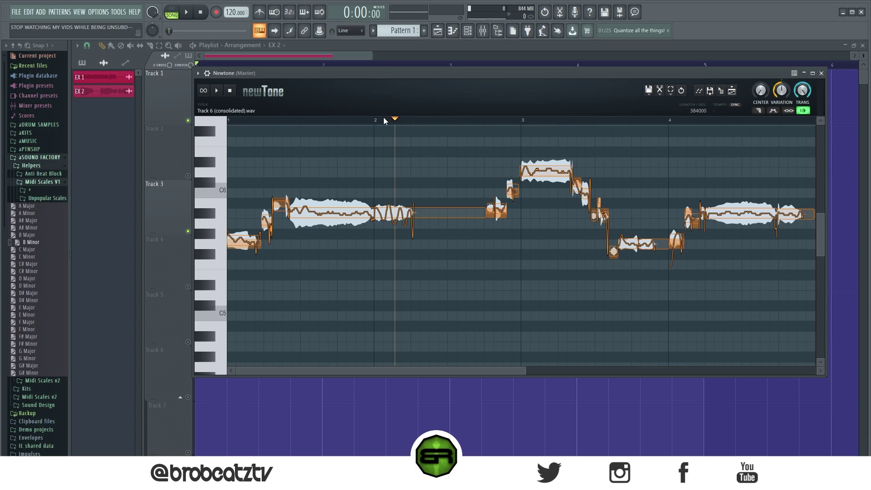
# Step: Select the first beat of bar 2 in Newtone, play it, and clear the range
pyautogui.moveTo(373, 120); pyautogui.dragTo(412, 132)
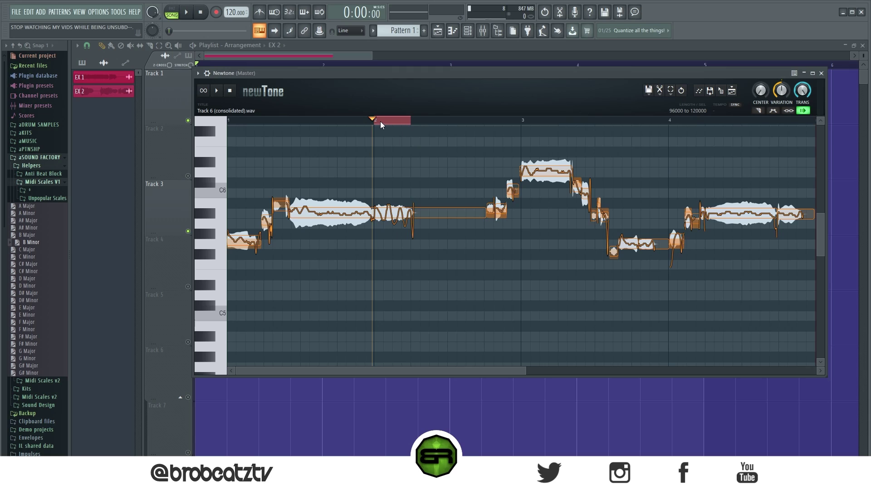
pyautogui.press('space')
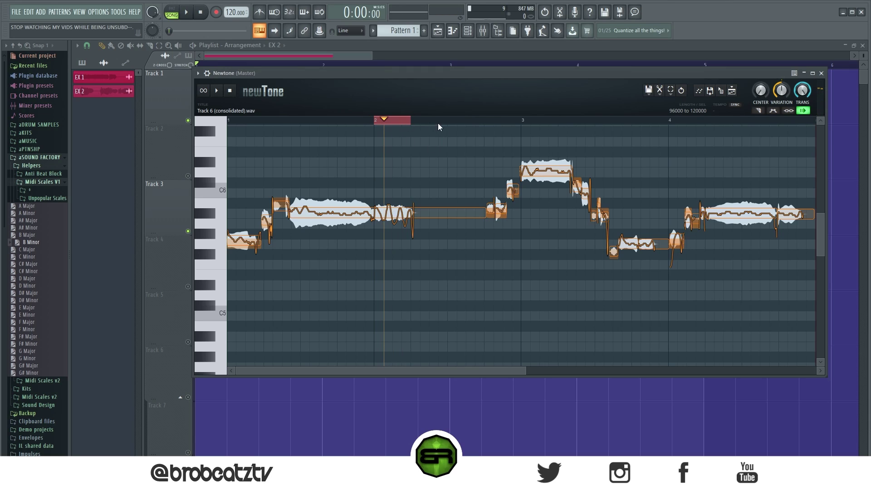
pyautogui.moveTo(522, 119); pyautogui.dragTo(410, 125)
pyautogui.click(375, 123)
pyautogui.click(408, 121)
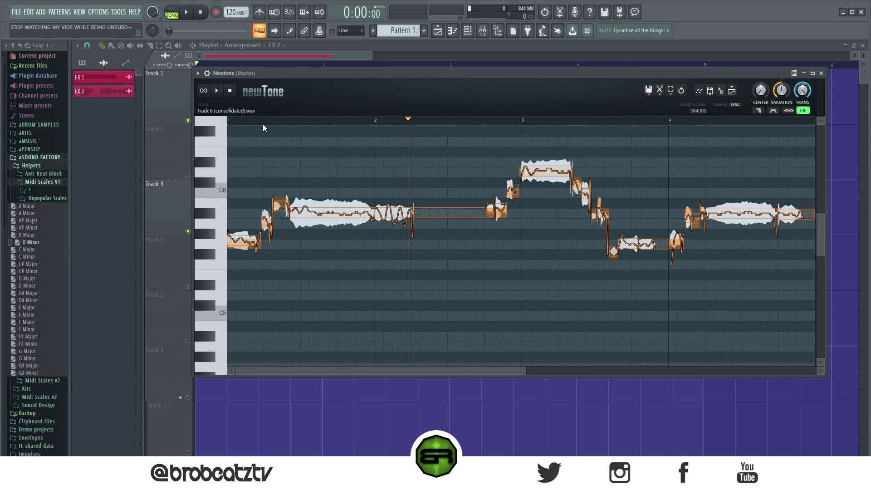
# Step: Select and play the first beat of bar 1, and audition the opening vocal note
pyautogui.moveTo(263, 123); pyautogui.dragTo(228, 121)
pyautogui.press('space')
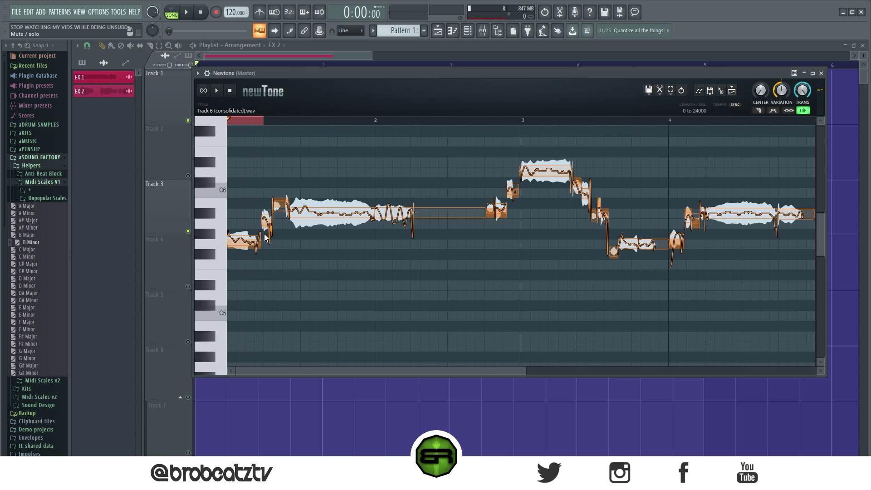
pyautogui.click(248, 245)
pyautogui.moveTo(248, 121); pyautogui.dragTo(255, 120)
# Step: Select the long sustained notes in bars 1, 3 and 4 of the vocal and audition each of them
pyautogui.moveTo(303, 182); pyautogui.dragTo(429, 261)
pyautogui.moveTo(707, 193); pyautogui.dragTo(790, 266)
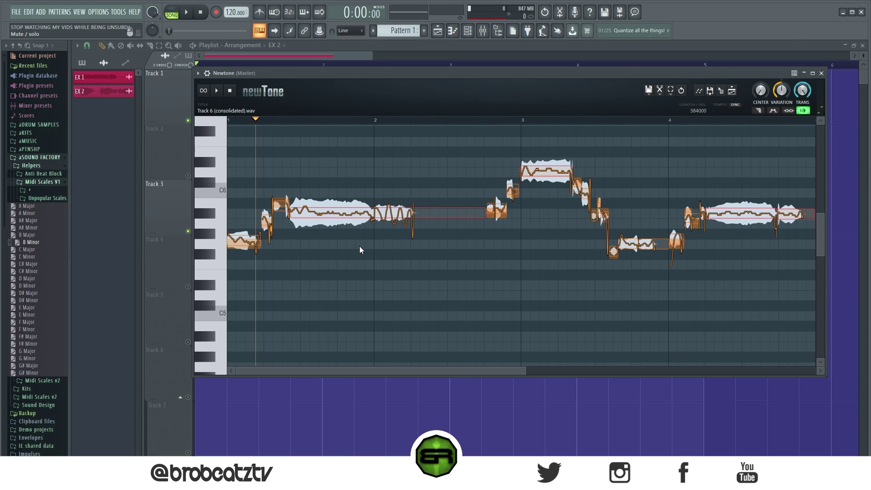
pyautogui.moveTo(524, 372); pyautogui.dragTo(598, 378)
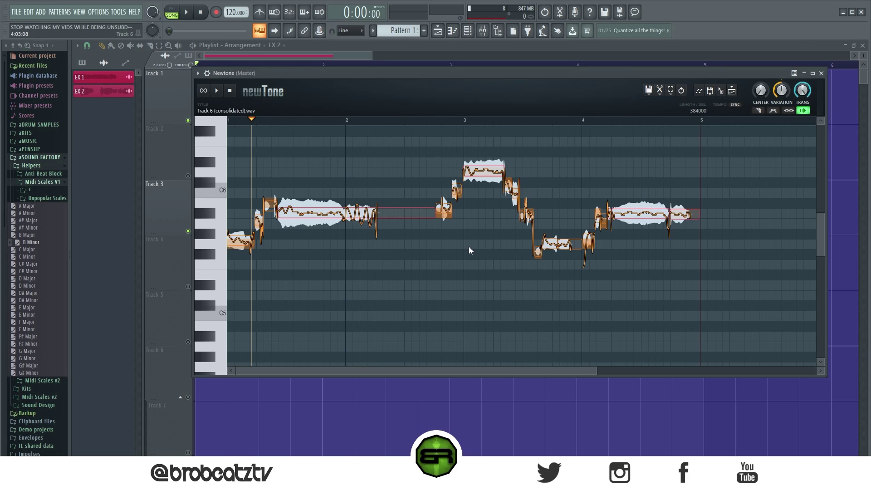
pyautogui.moveTo(258, 119)
pyautogui.mouseDown()
pyautogui.moveTo(272, 123)
pyautogui.moveTo(228, 121)
pyautogui.mouseUp()
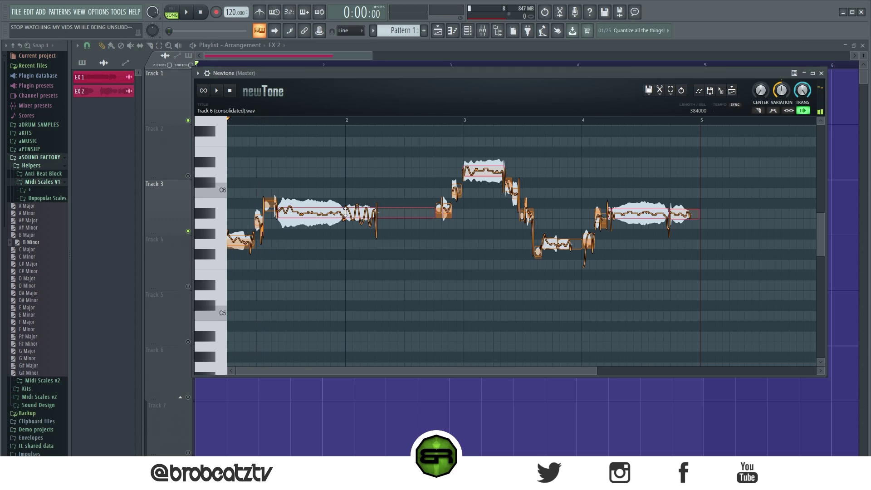
pyautogui.click(334, 215)
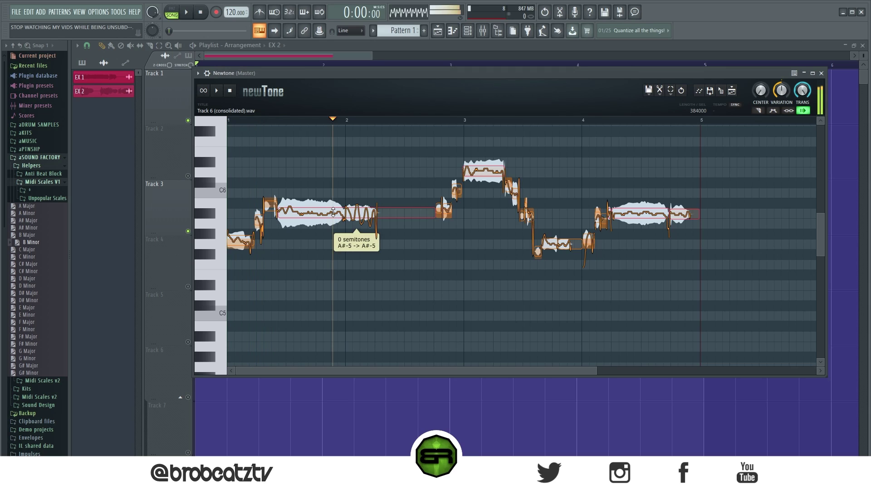
pyautogui.click(485, 166)
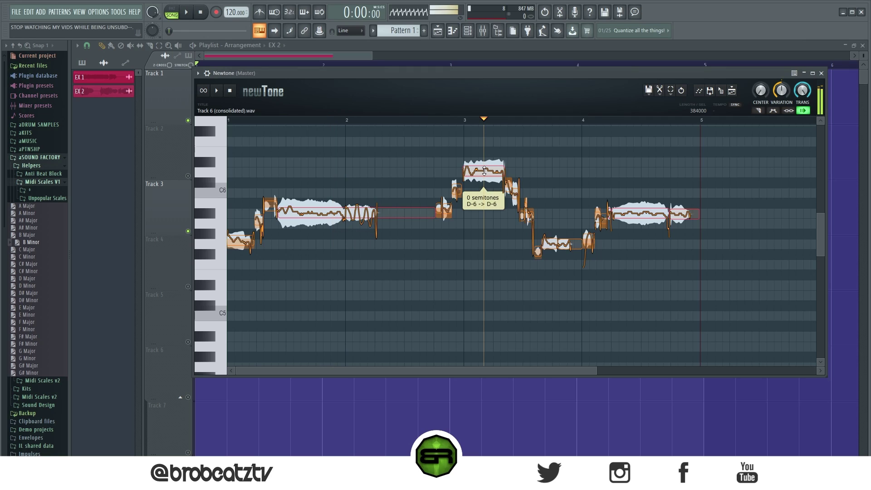
pyautogui.click(654, 215)
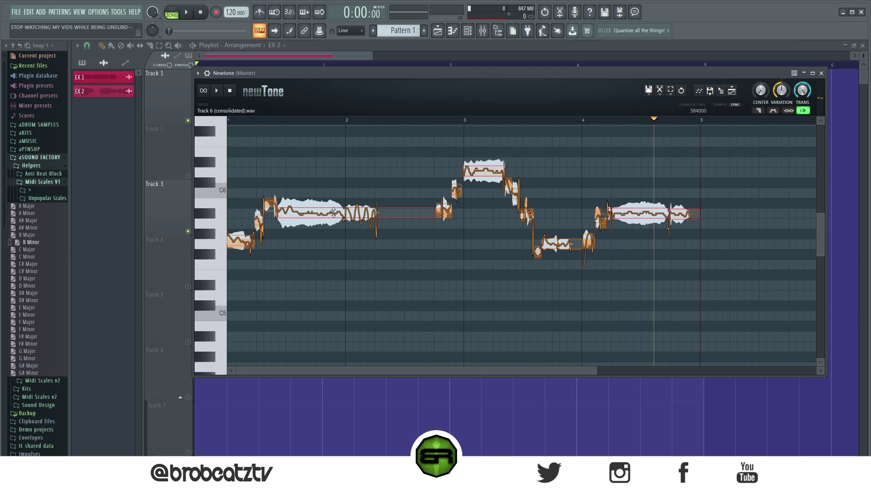
pyautogui.click(301, 121)
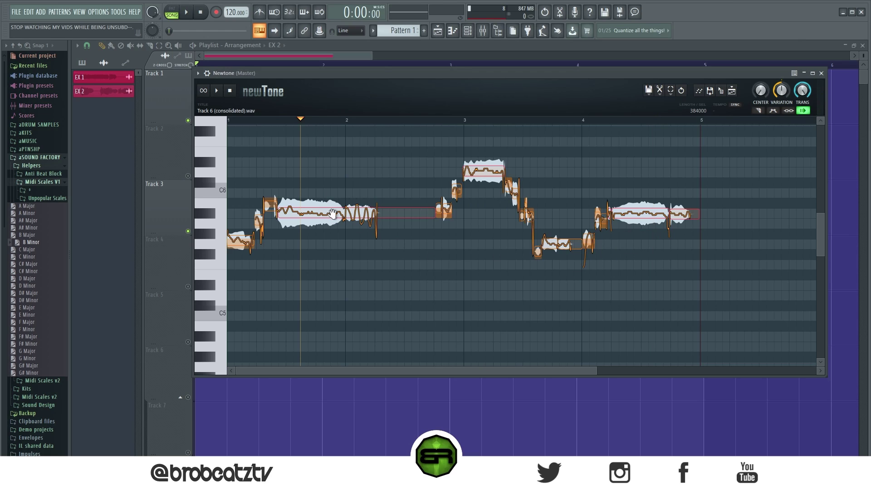
pyautogui.click(365, 213)
pyautogui.click(650, 213)
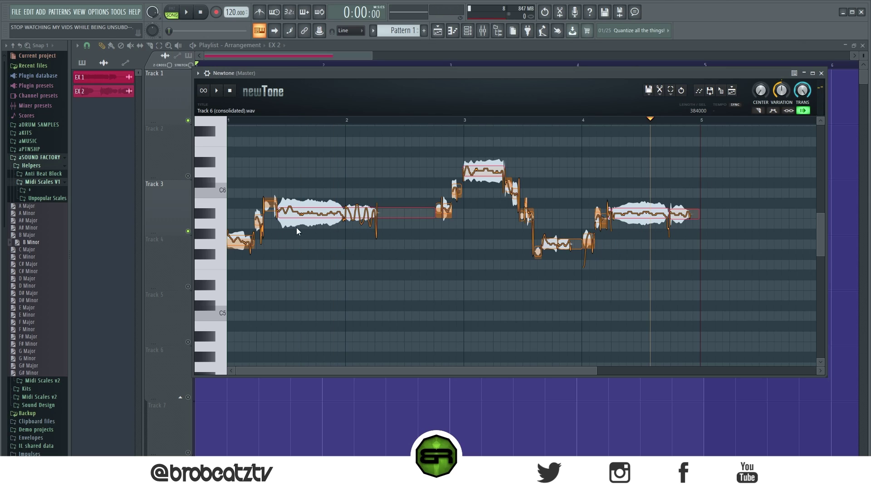
# Step: Send the detected EX 2 vocal notes to the piano roll, and close the Newtone, mixer and sample windows
pyautogui.click(409, 121)
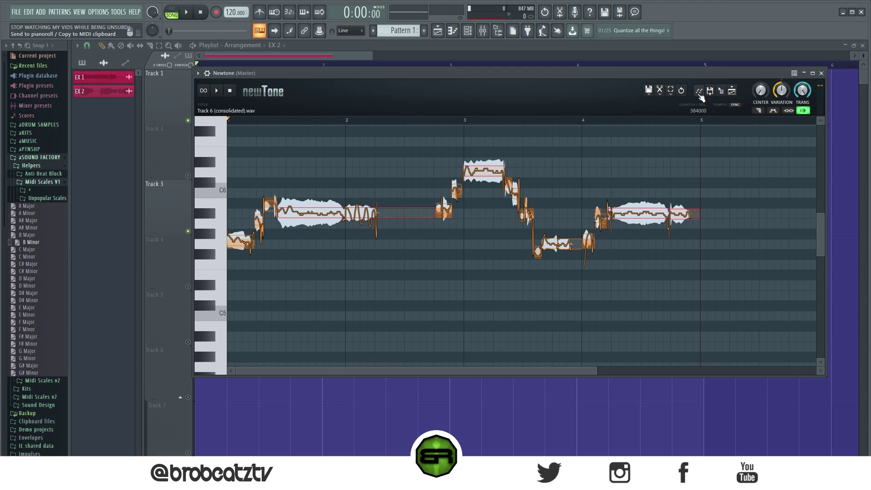
pyautogui.click(821, 73)
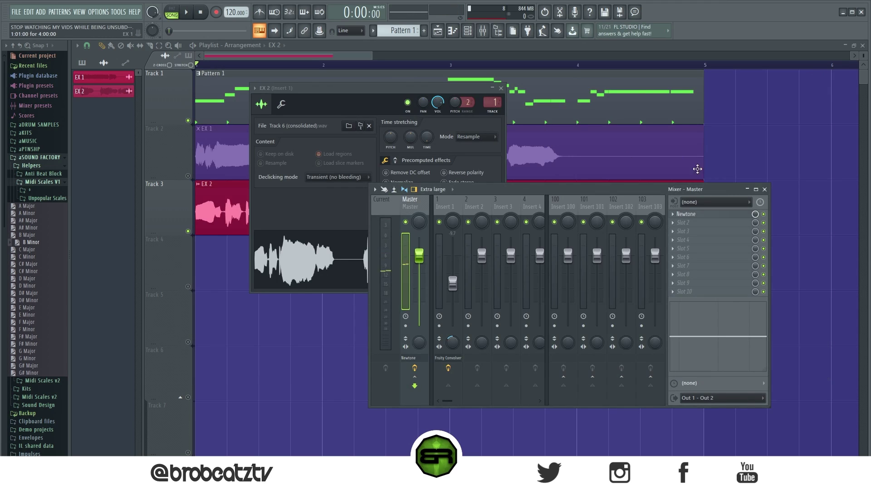
pyautogui.click(764, 189)
pyautogui.click(501, 88)
# Step: Move the extracted notes from the EX 2 channel to the AGL channel by cutting and pasting them
pyautogui.press('F6')
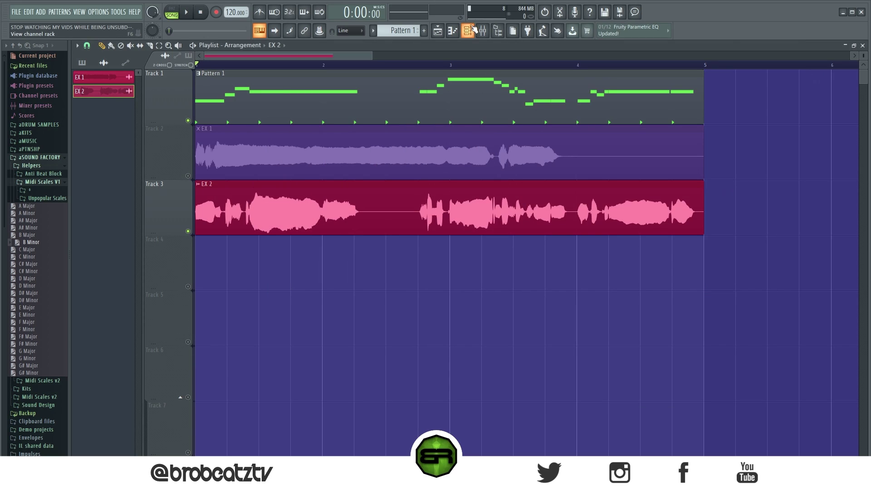
pyautogui.rightClick(386, 282)
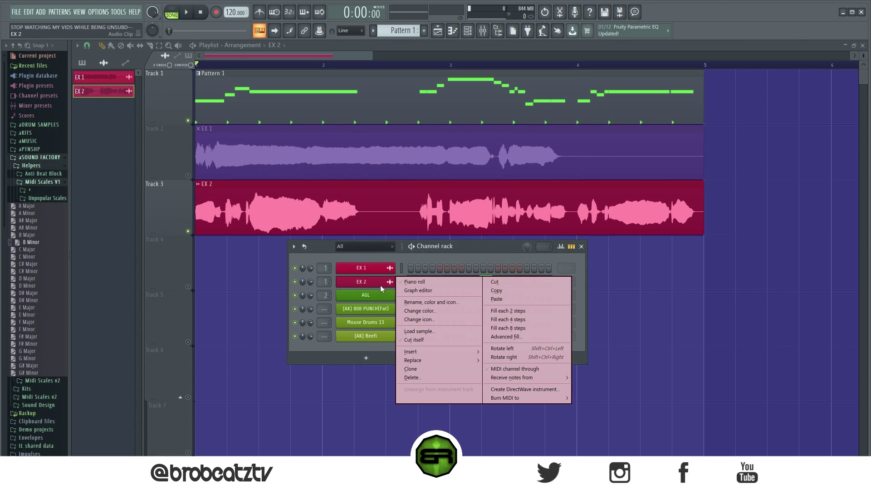
pyautogui.click(495, 282)
pyautogui.rightClick(390, 295)
pyautogui.click(495, 311)
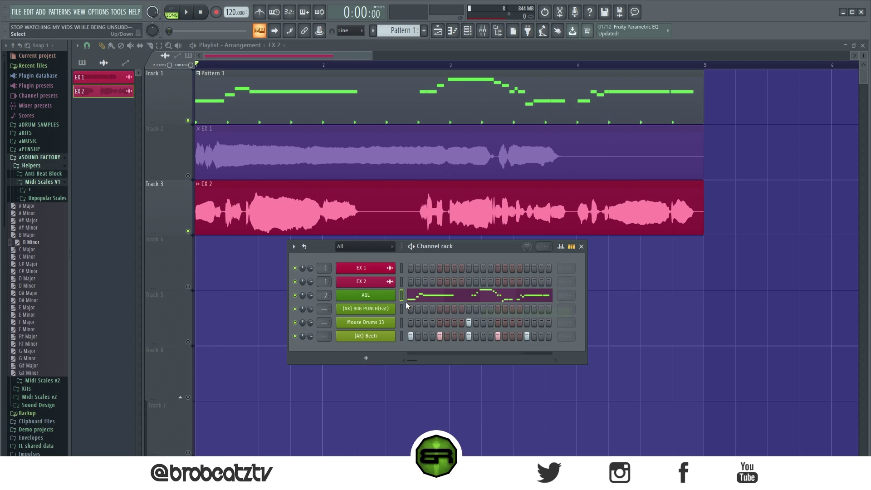
# Step: Open the AGL notes in the piano roll and delete the short notes just before and after the long D6
pyautogui.click(417, 299)
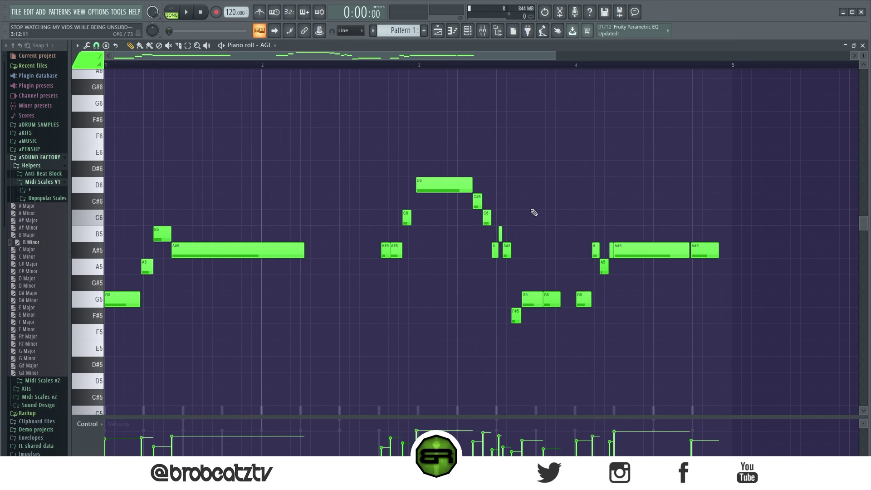
pyautogui.rightClick(477, 201)
pyautogui.rightClick(487, 218)
pyautogui.rightClick(500, 234)
pyautogui.rightClick(507, 250)
pyautogui.rightClick(494, 250)
pyautogui.rightClick(407, 217)
pyautogui.rightClick(396, 250)
pyautogui.rightClick(385, 250)
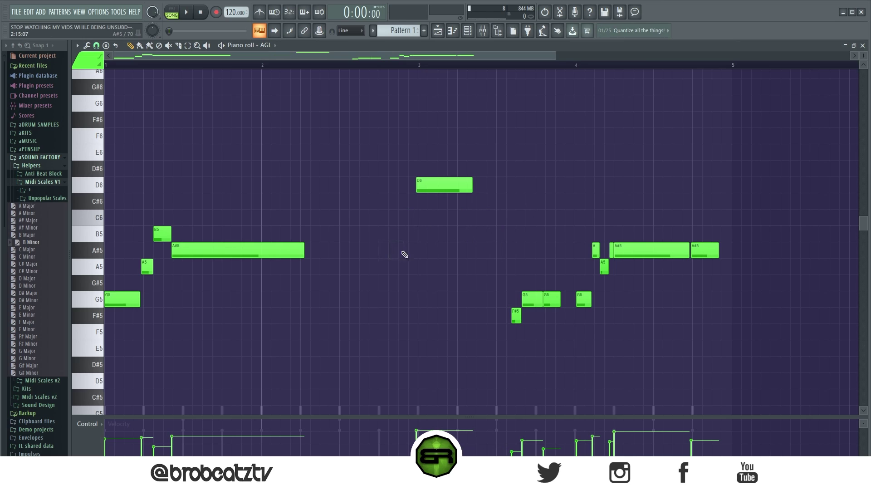
# Step: Delete the short B5 and A5 in bar 1 and all short notes between the D6 and the last long A#5
pyautogui.rightClick(162, 233)
pyautogui.rightClick(147, 266)
pyautogui.rightClick(516, 317)
pyautogui.moveTo(498, 321); pyautogui.dragTo(592, 305)
pyautogui.press('Delete')
pyautogui.rightClick(603, 266)
pyautogui.rightClick(612, 252)
pyautogui.rightClick(598, 254)
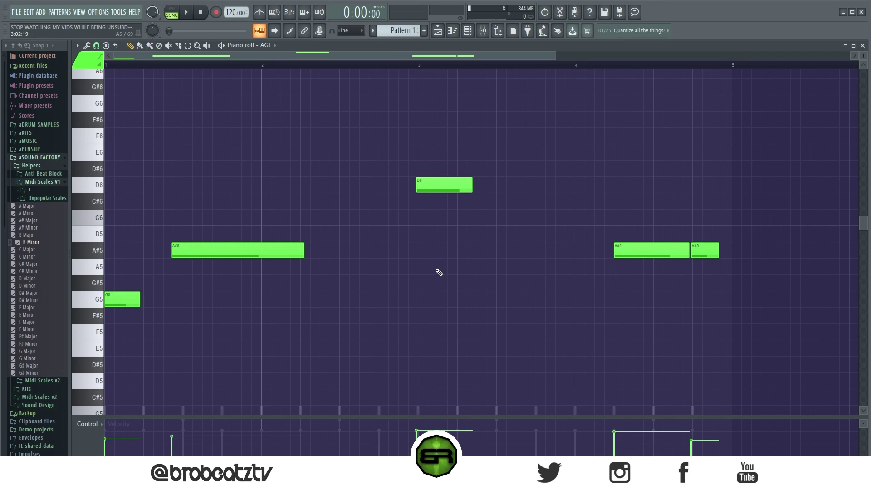
# Step: Load the A# Major MIDI scale from Midi Scales V1 as a ghost-note guide behind the AGL notes
pyautogui.click(471, 33)
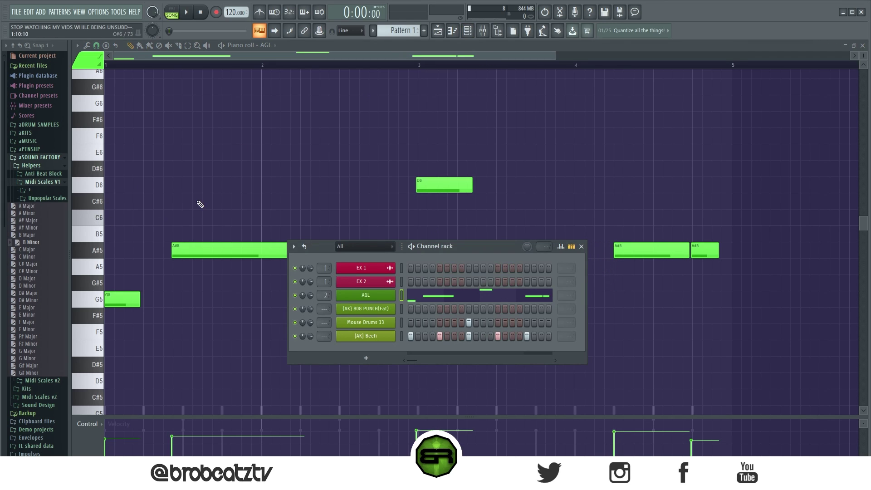
pyautogui.moveTo(34, 223); pyautogui.dragTo(368, 259)
pyautogui.press('F6')
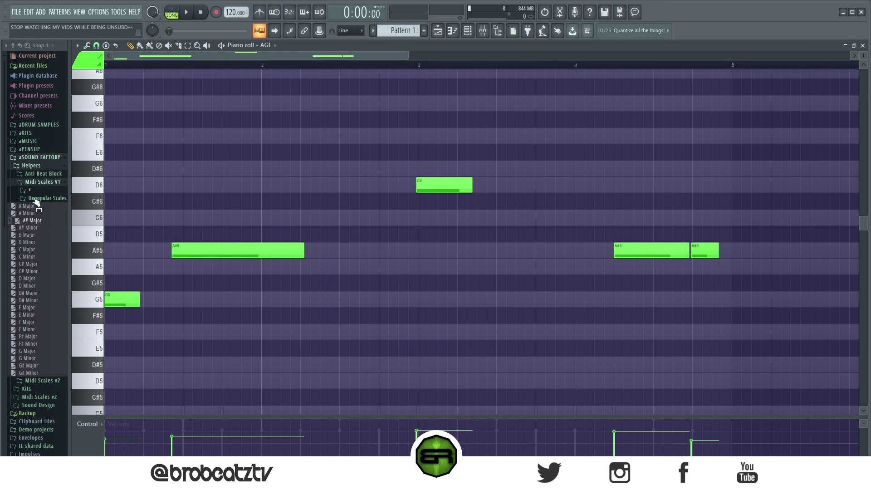
# Step: Delete the short A#5 at the end of bar 4 and quantize all remaining notes
pyautogui.moveTo(409, 54); pyautogui.dragTo(405, 54)
pyautogui.rightClick(712, 250)
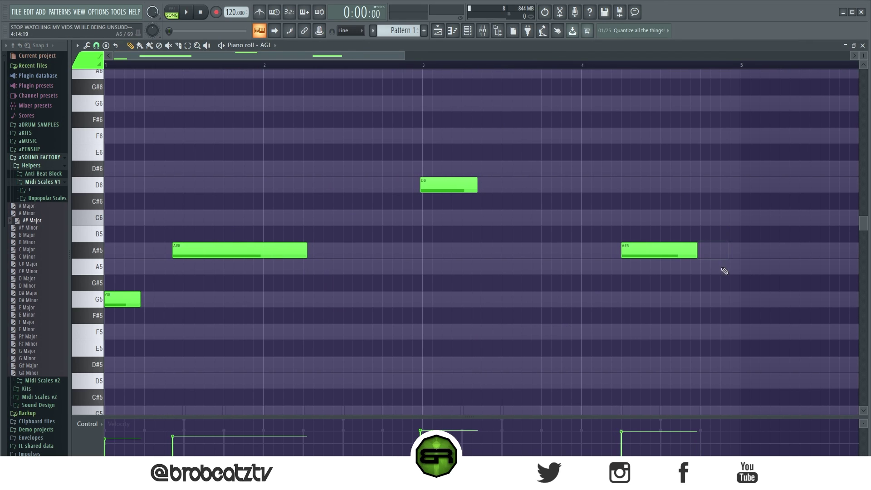
pyautogui.hotkey('ctrl', 'a')
pyautogui.hotkey('ctrl', 'q')
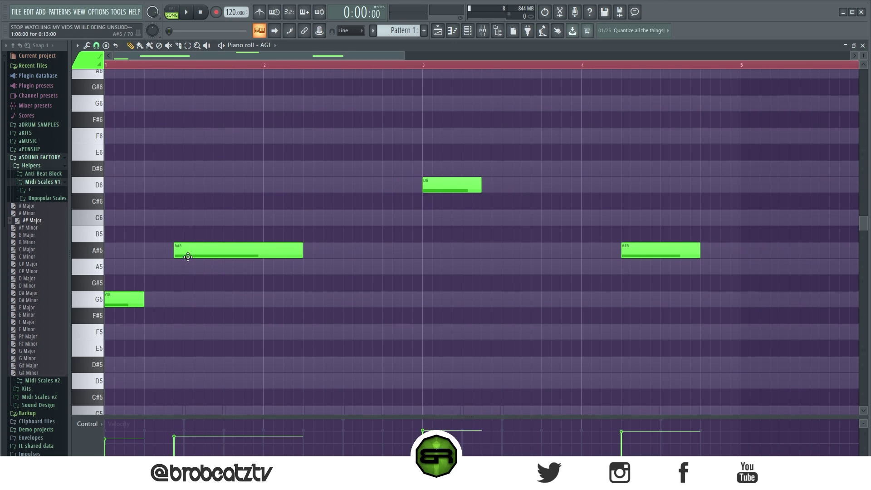
# Step: Move the two A#5 notes to the starts of bars 2 and 4, and stretch all four notes to one full bar each
pyautogui.moveTo(184, 257); pyautogui.dragTo(273, 256)
pyautogui.moveTo(653, 256); pyautogui.dragTo(612, 255)
pyautogui.moveTo(144, 303); pyautogui.dragTo(252, 304)
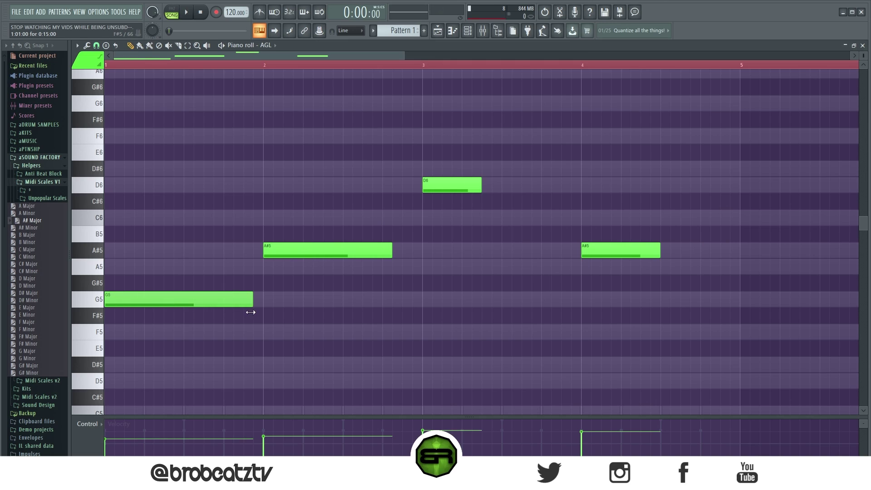
pyautogui.moveTo(392, 251); pyautogui.dragTo(422, 252)
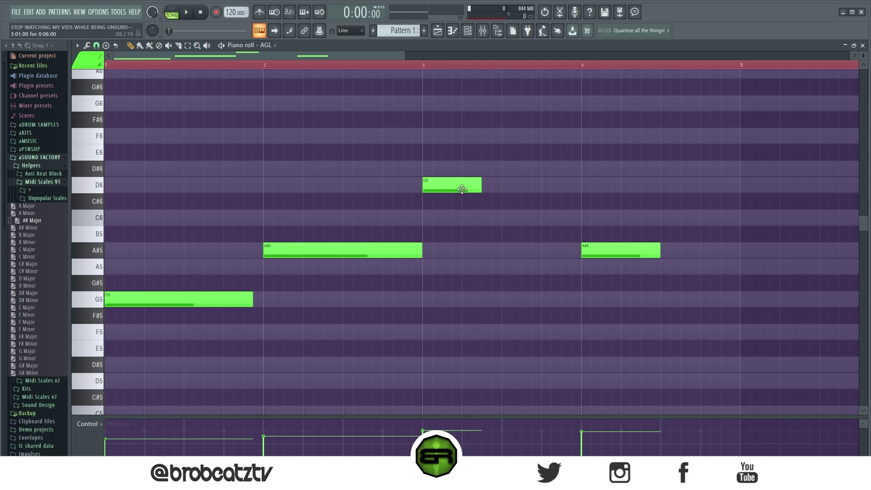
pyautogui.moveTo(479, 190); pyautogui.dragTo(578, 218)
pyautogui.moveTo(659, 251); pyautogui.dragTo(738, 266)
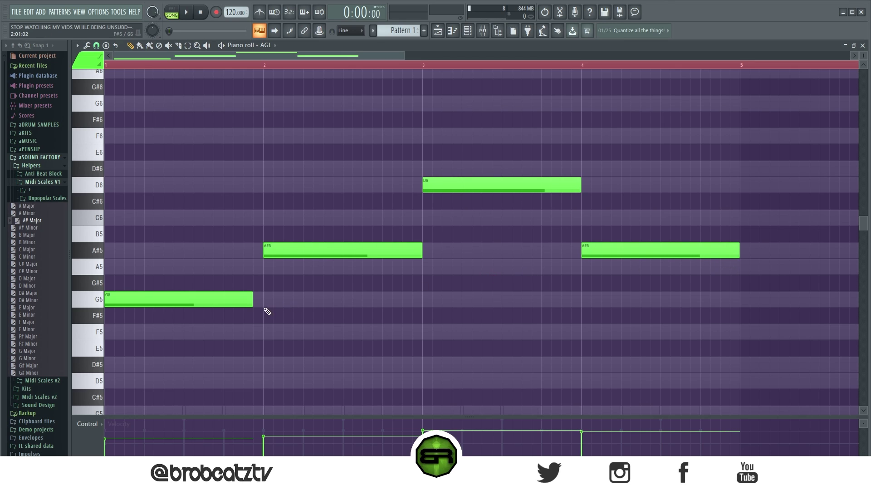
pyautogui.moveTo(720, 114); pyautogui.dragTo(228, 334)
pyautogui.click(213, 318)
pyautogui.scroll(-2, 219, 273)
pyautogui.scroll(2, 273, 272)
pyautogui.scroll(-2, 257, 308)
pyautogui.moveTo(253, 254); pyautogui.dragTo(263, 255)
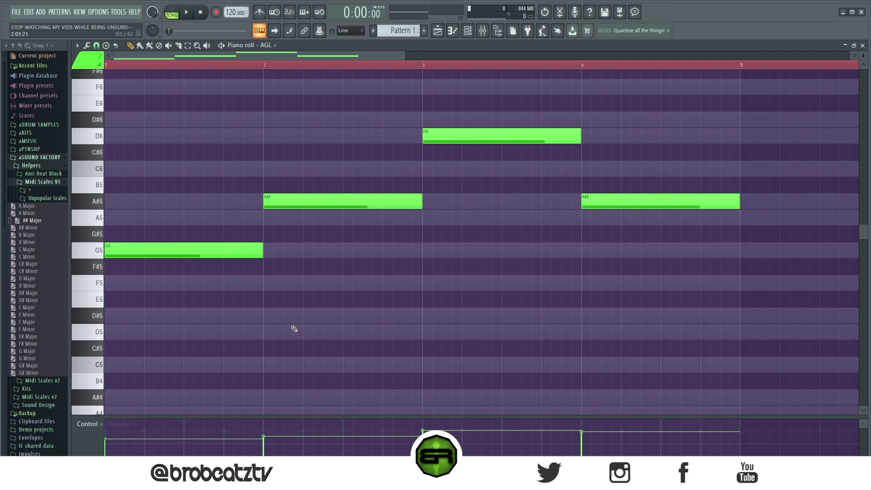
# Step: Try stacking A#5 and D6 above the G5 in bar 1, and delete both added notes
pyautogui.click(119, 204)
pyautogui.click(125, 136)
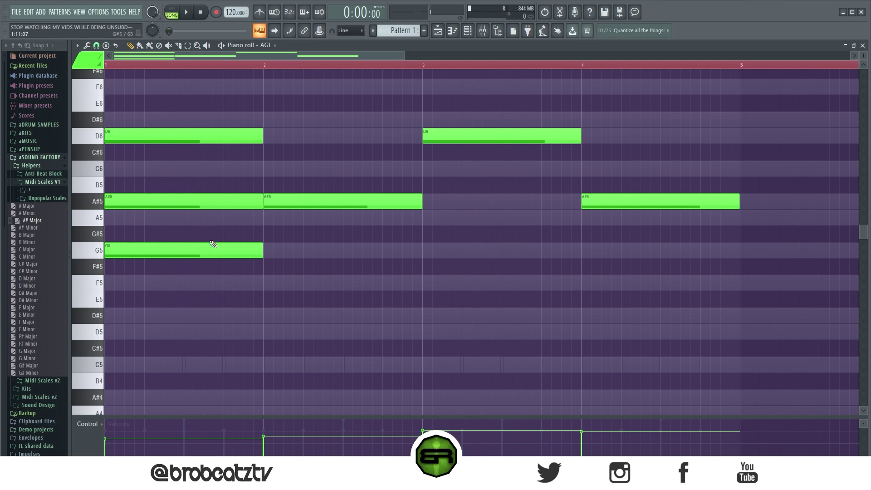
pyautogui.rightClick(179, 202)
pyautogui.rightClick(169, 135)
# Step: Try adding A#5 and D#5 around the G5 in bar 1, audition the chord, and delete the added notes
pyautogui.click(126, 201)
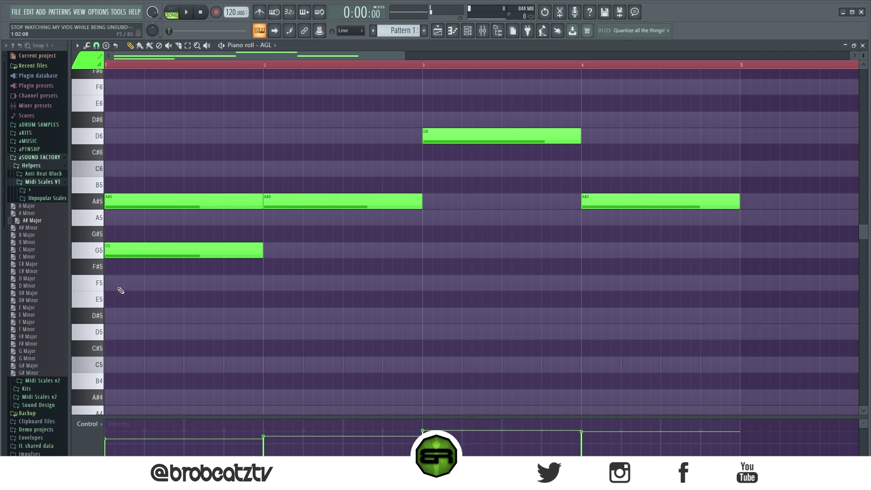
pyautogui.click(143, 315)
pyautogui.moveTo(133, 204); pyautogui.dragTo(254, 336)
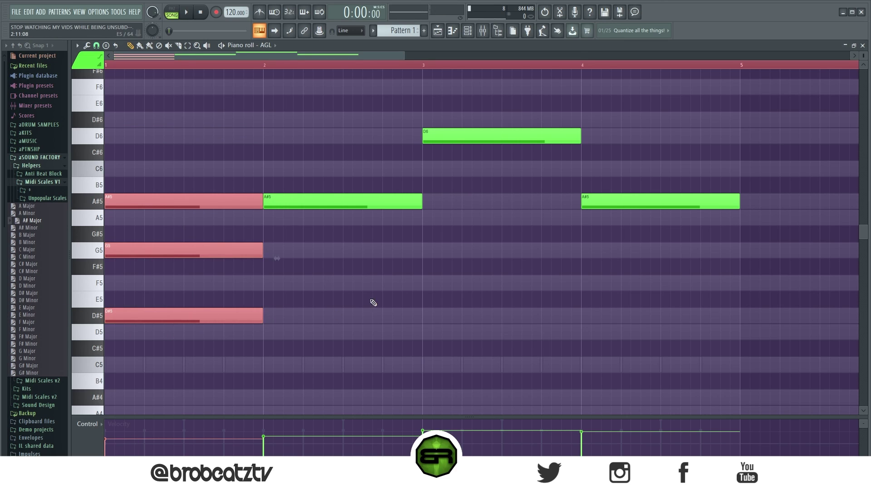
pyautogui.press('space')
pyautogui.press('space')
pyautogui.rightClick(225, 314)
pyautogui.rightClick(156, 201)
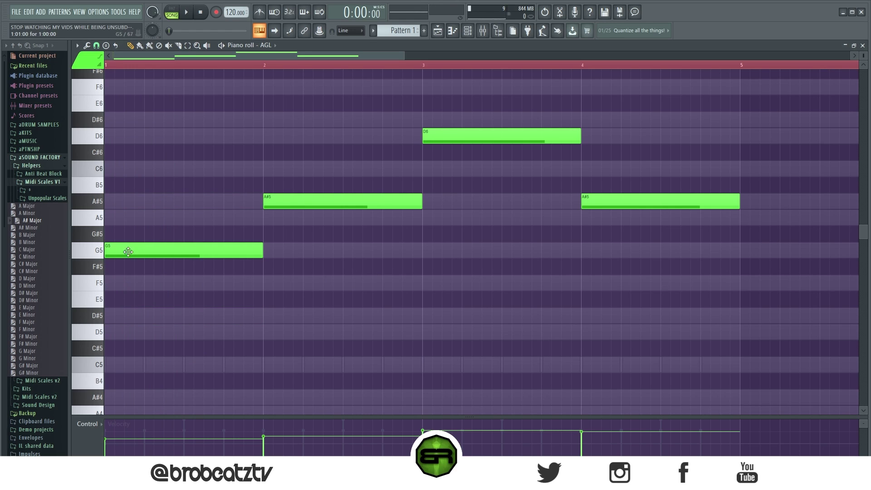
# Step: Try adding D#5 and C5 below the G5 in bar 1, audition the chord, and undo the added notes
pyautogui.click(132, 316)
pyautogui.click(130, 364)
pyautogui.press('space')
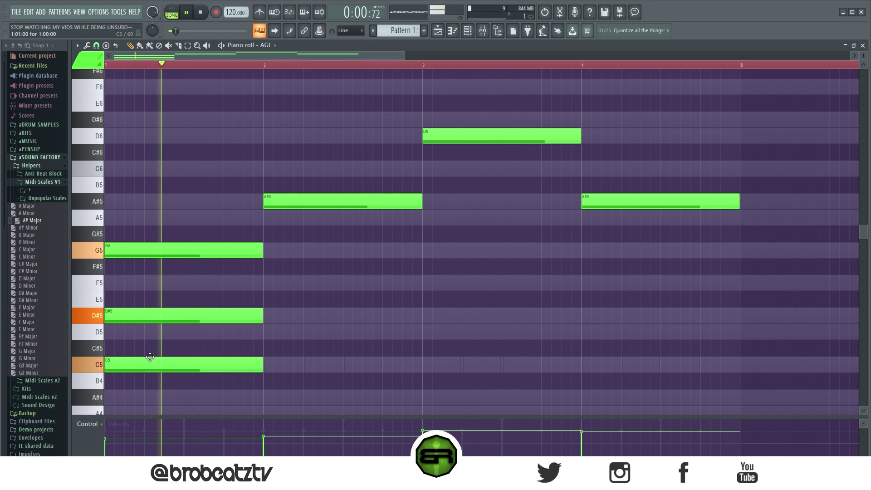
pyautogui.press('space')
pyautogui.hotkey('ctrl', 'z')
# Step: Add A#5 and D6 above the G5 in bar 1, and D6 and F6 above the A#5 in bar 2
pyautogui.scroll(3, 218, 354)
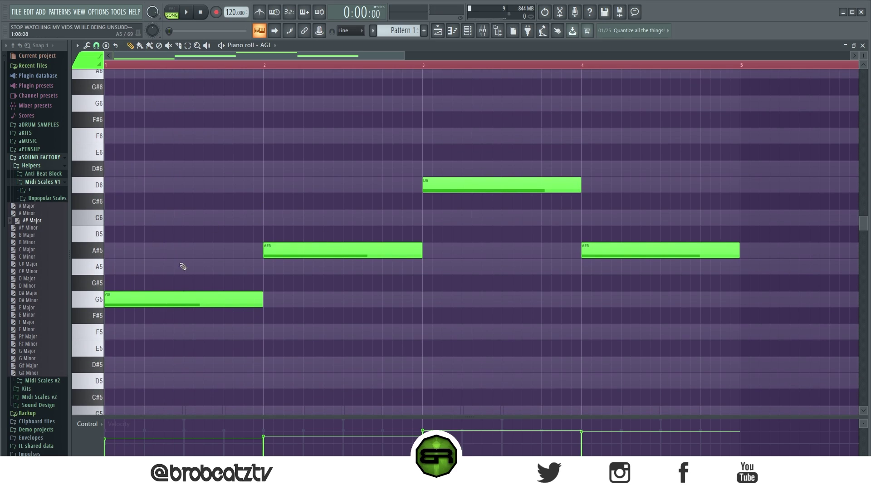
pyautogui.scroll(1, 113, 244)
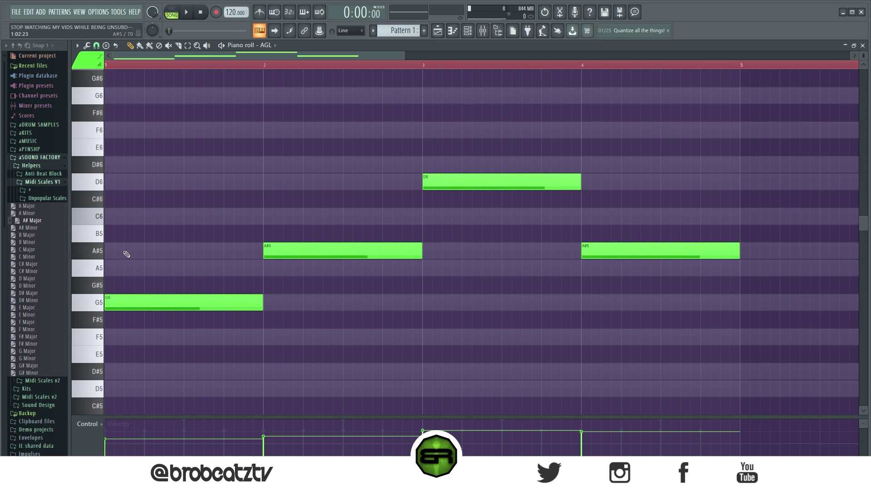
pyautogui.click(127, 254)
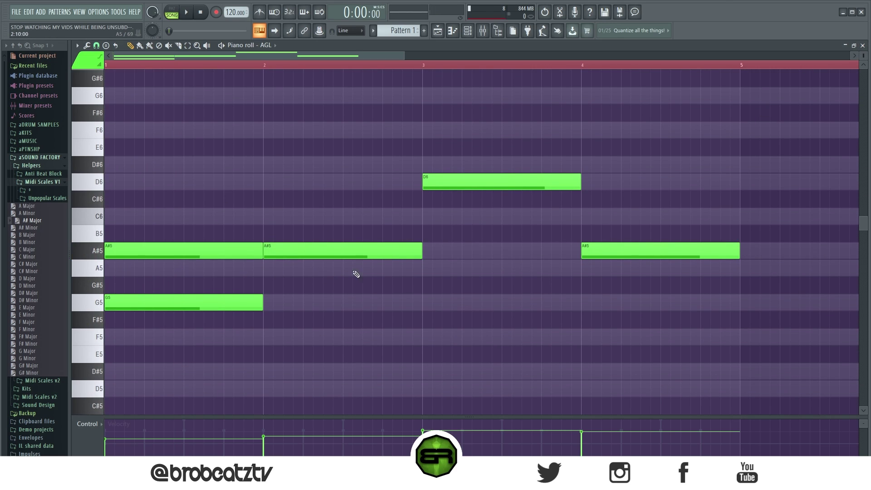
pyautogui.click(140, 187)
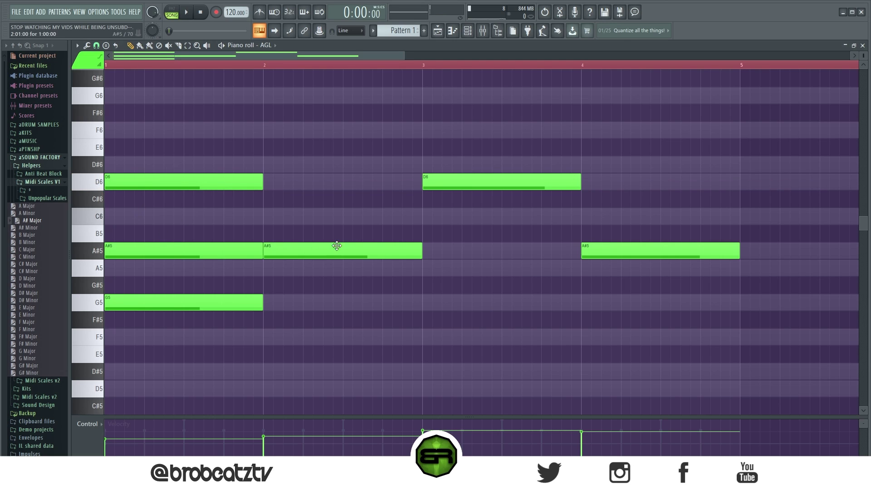
pyautogui.click(269, 184)
pyautogui.click(267, 130)
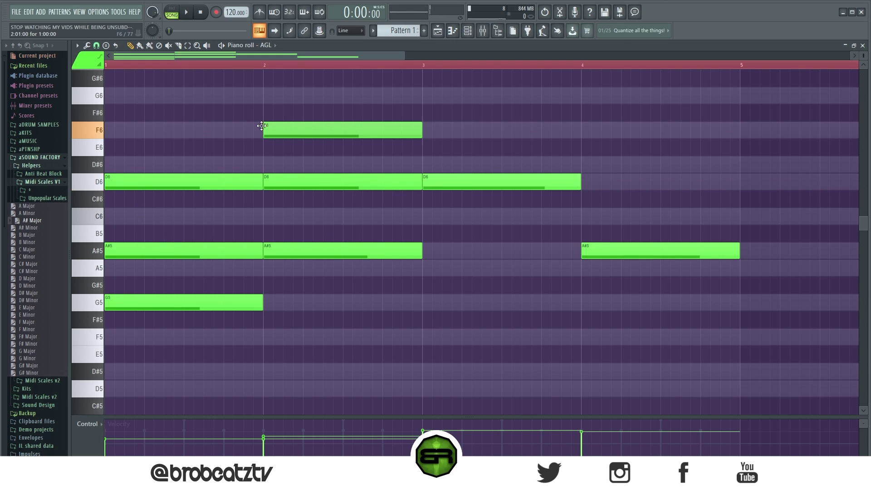
# Step: Add F6 and A6 above the D6 in bar 3, and transpose the A6 down one octave
pyautogui.scroll(1, 436, 200)
pyautogui.click(430, 184)
pyautogui.click(429, 114)
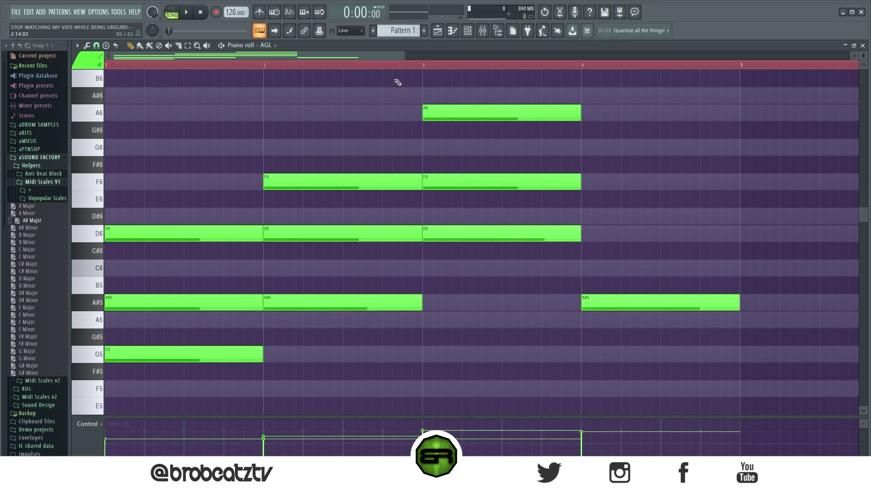
pyautogui.moveTo(403, 130); pyautogui.dragTo(471, 89)
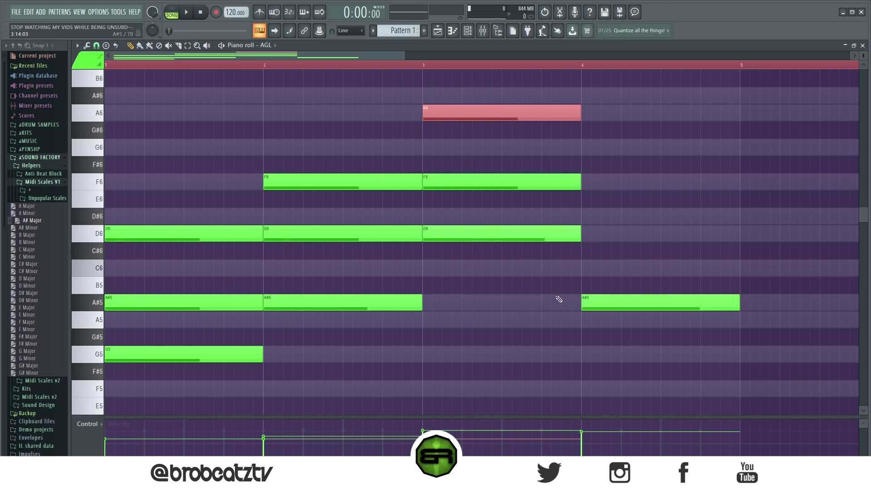
pyautogui.hotkey('ctrl', 'Down')
pyautogui.hotkey('ctrl', 'd')
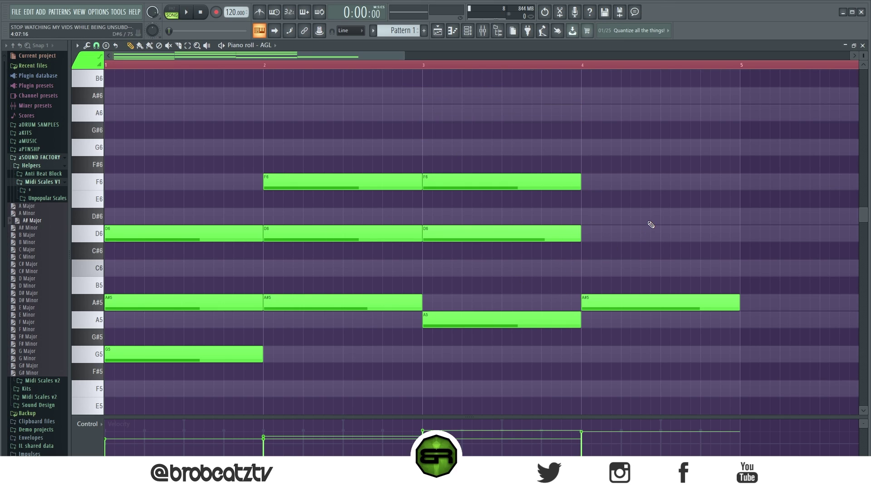
# Step: Select the A#5, D6 and F6 chords in bars 2 and 4 to compare them, and clear the selection
pyautogui.scroll(-3, 618, 254)
pyautogui.moveTo(638, 231); pyautogui.dragTo(619, 267)
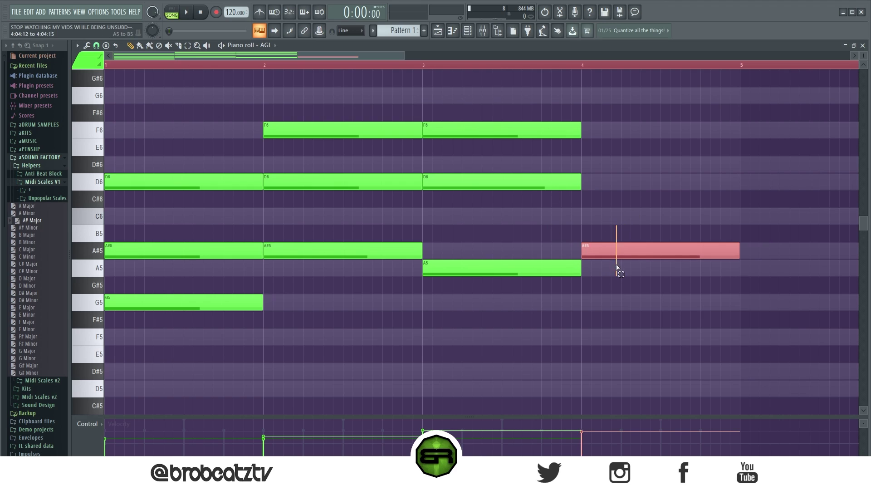
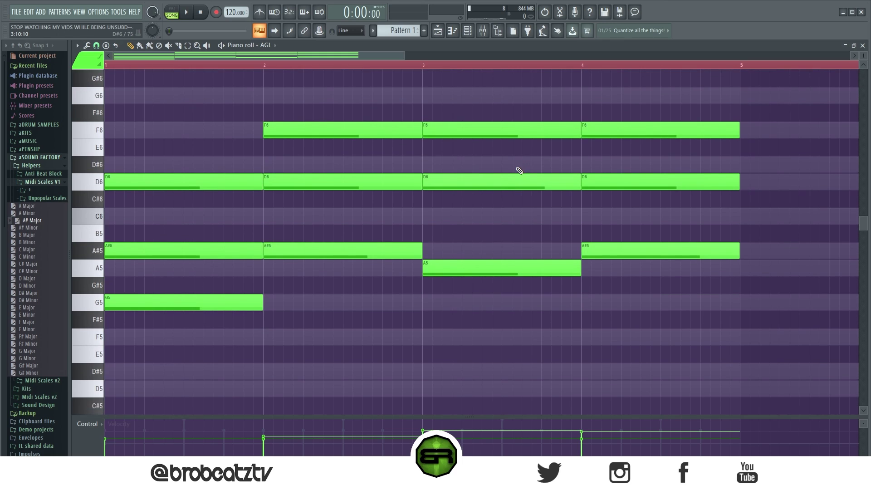
pyautogui.moveTo(411, 109); pyautogui.dragTo(268, 257)
pyautogui.moveTo(612, 137); pyautogui.dragTo(671, 352)
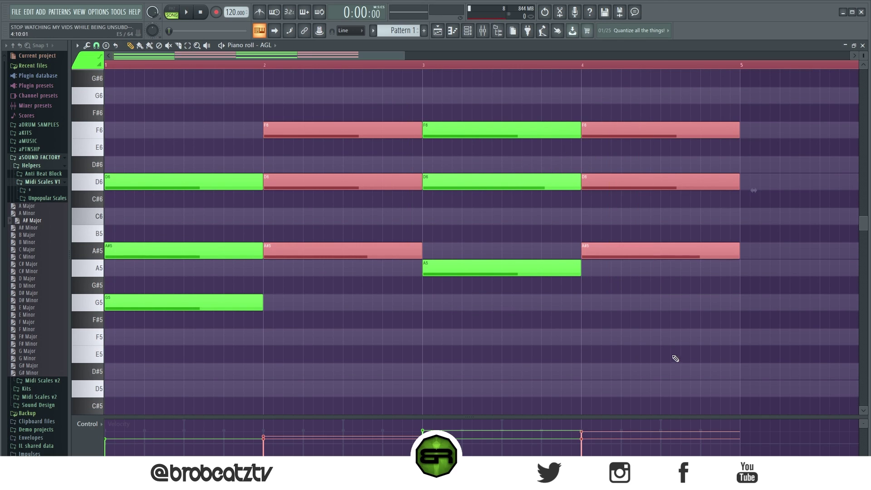
pyautogui.click(628, 320)
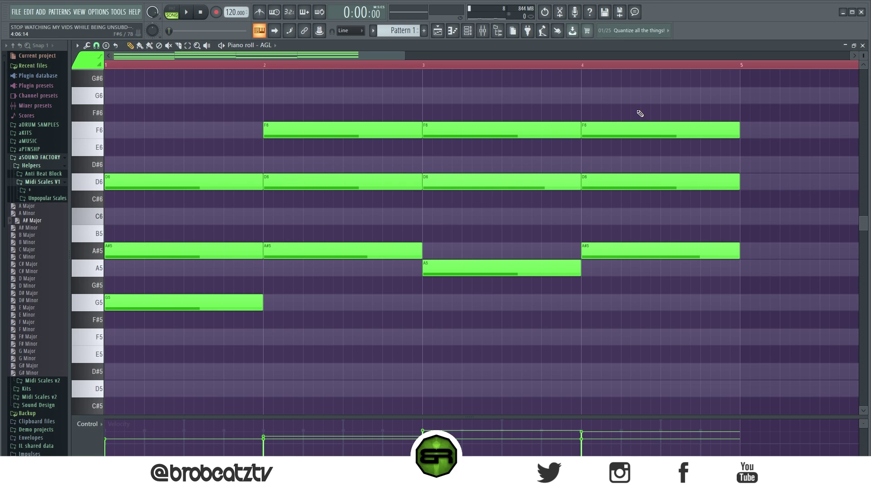
# Step: Delete the F6, D6 and A#5 notes of the bar 4 chord
pyautogui.rightClick(639, 130)
pyautogui.rightClick(637, 181)
pyautogui.rightClick(635, 250)
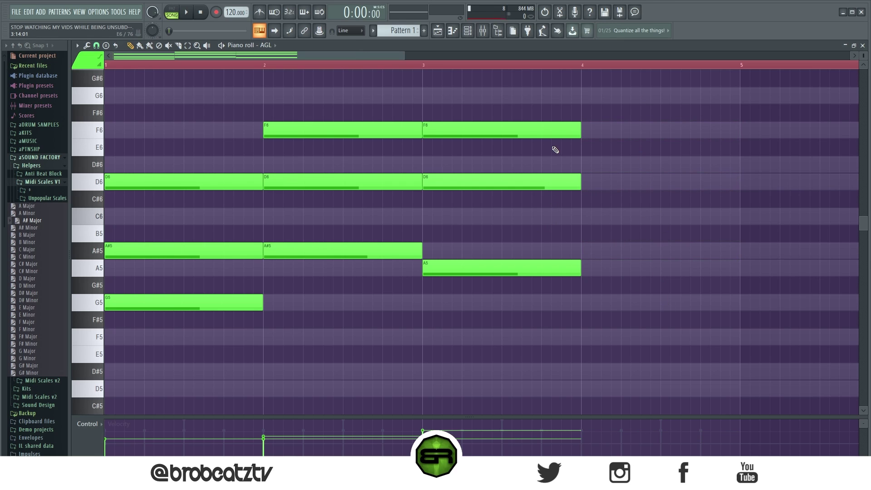
pyautogui.hotkey('ctrl', 'z')
pyautogui.moveTo(619, 105); pyautogui.dragTo(695, 304)
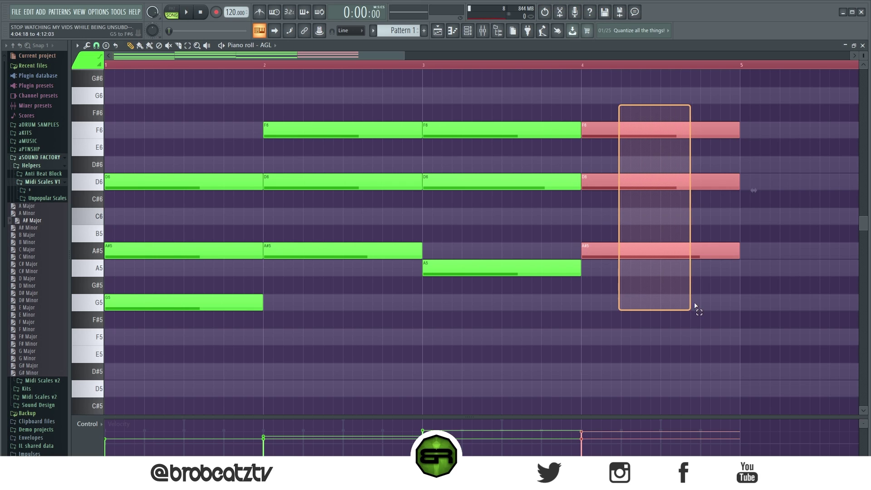
pyautogui.hotkey('ctrl', 'z')
# Step: Pick out the A5, D6 and F6 notes of the bar 3 chord individually, and clear the selection
pyautogui.moveTo(500, 105); pyautogui.dragTo(602, 292)
pyautogui.click(510, 266)
pyautogui.keyDown('ctrl'); pyautogui.click(506, 266); pyautogui.keyUp('ctrl')
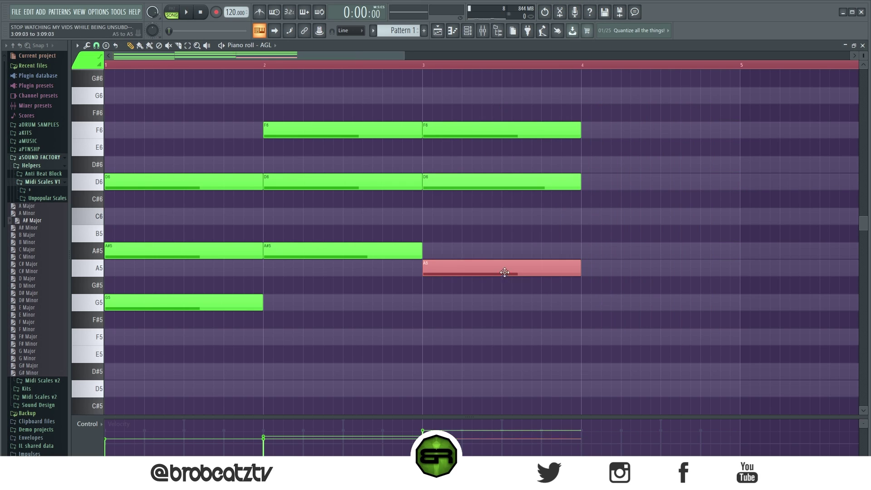
pyautogui.keyDown('ctrl'); pyautogui.click(482, 183); pyautogui.keyUp('ctrl')
pyautogui.keyDown('ctrl'); pyautogui.click(479, 136); pyautogui.keyUp('ctrl')
pyautogui.click(691, 259)
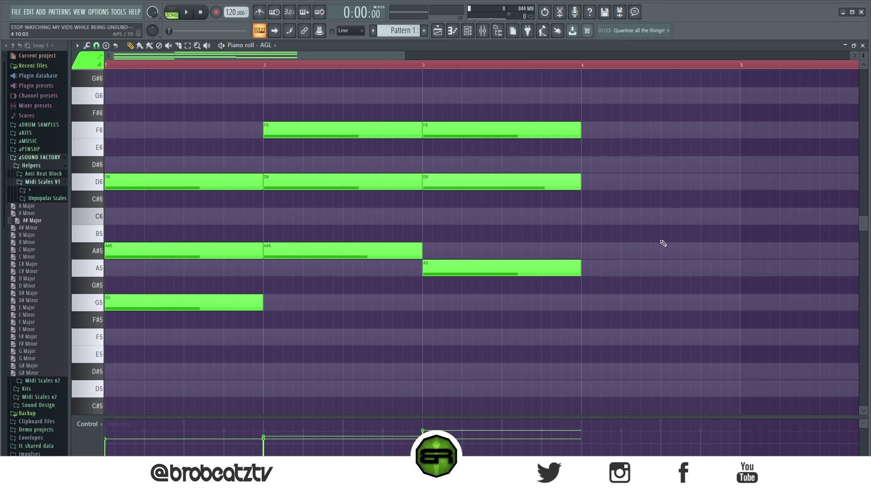
pyautogui.moveTo(433, 160); pyautogui.dragTo(531, 194)
pyautogui.click(633, 166)
# Step: Try an F6, D6 and A5 chord in bar 4, and delete its notes
pyautogui.click(603, 130)
pyautogui.click(603, 182)
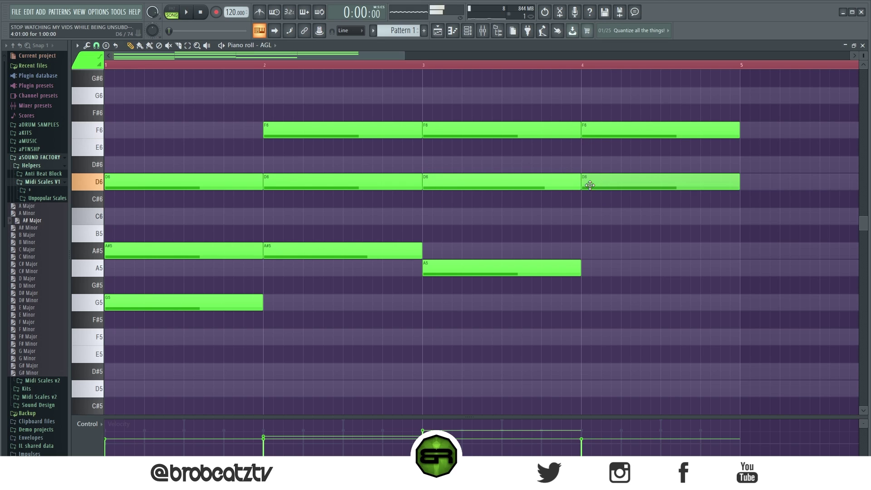
pyautogui.click(601, 267)
pyautogui.rightClick(620, 268)
pyautogui.rightClick(616, 181)
pyautogui.rightClick(608, 130)
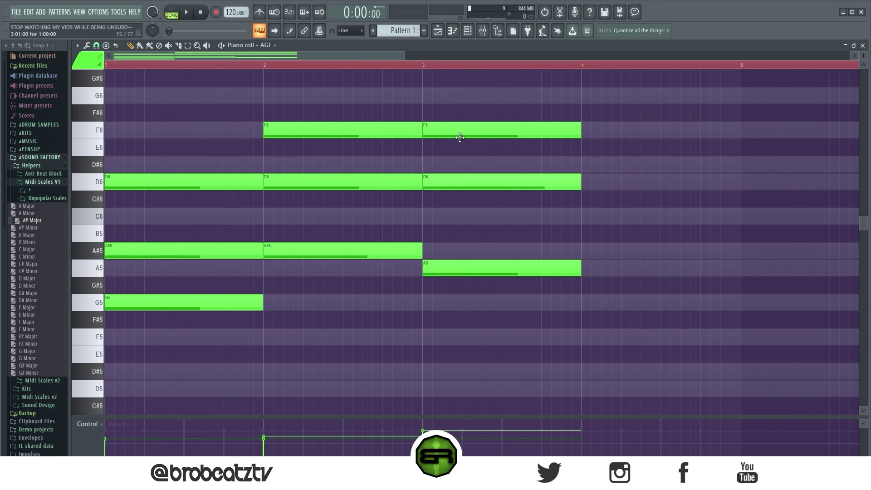
# Step: Copy the F6 from bar 3 into bar 4 and transpose the copy down one octave
pyautogui.keyDown('ctrl'); pyautogui.click(459, 131); pyautogui.keyUp('ctrl')
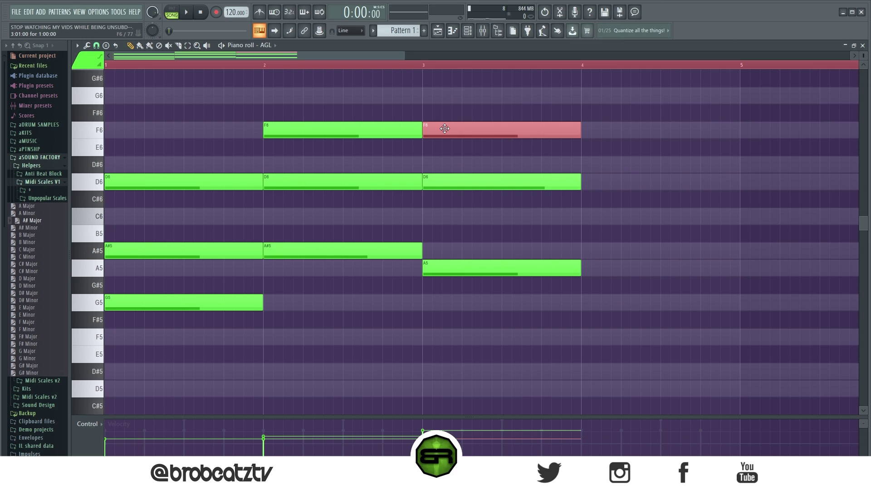
pyautogui.moveTo(444, 128); pyautogui.dragTo(616, 133)
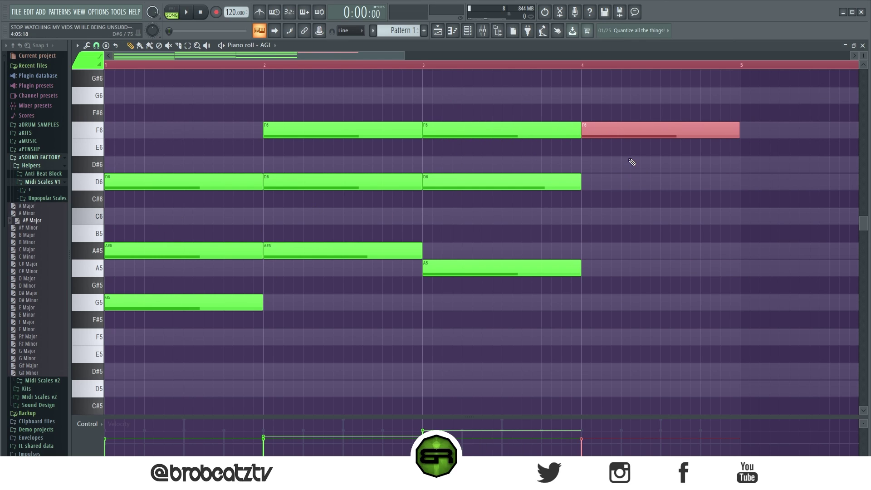
pyautogui.hotkey('ctrl', 'Down')
pyautogui.hotkey('ctrl', 'd')
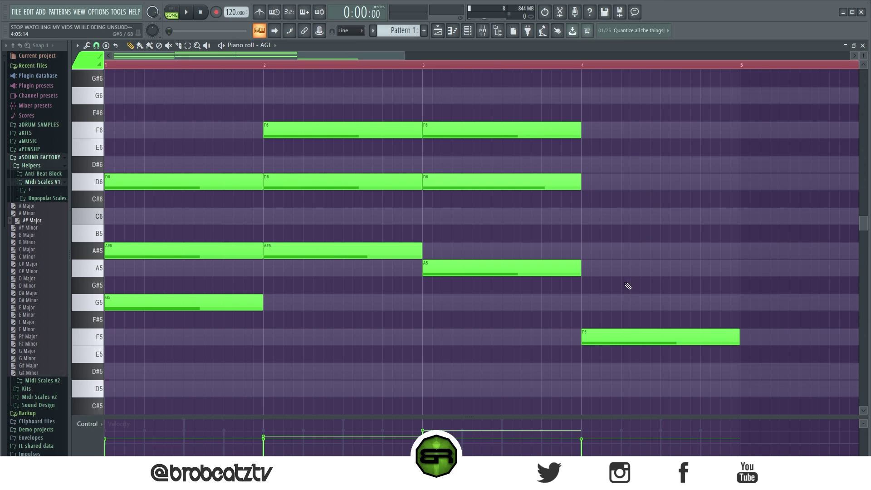
# Step: Complete the bar 4 chord with A5 and C6 above the F5, and play back the four-bar progression
pyautogui.moveTo(625, 336); pyautogui.dragTo(625, 216)
pyautogui.press('space')
pyautogui.hotkey('ctrl', 'd')
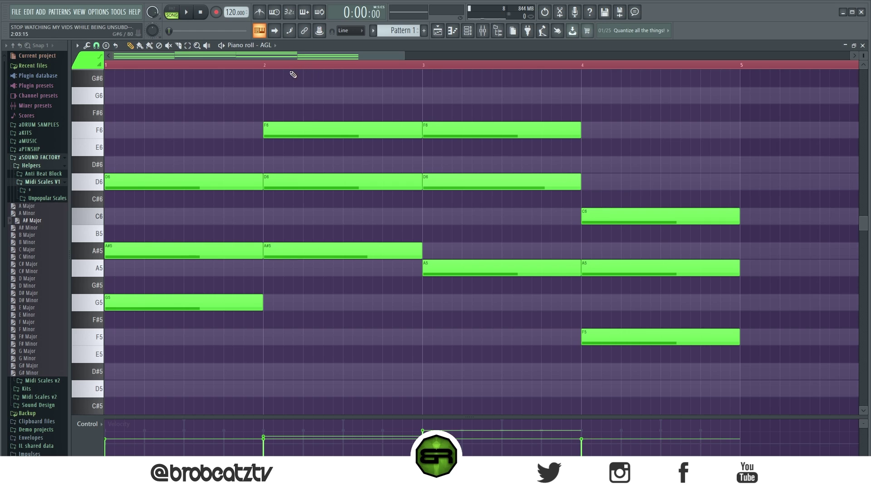
pyautogui.press('space')
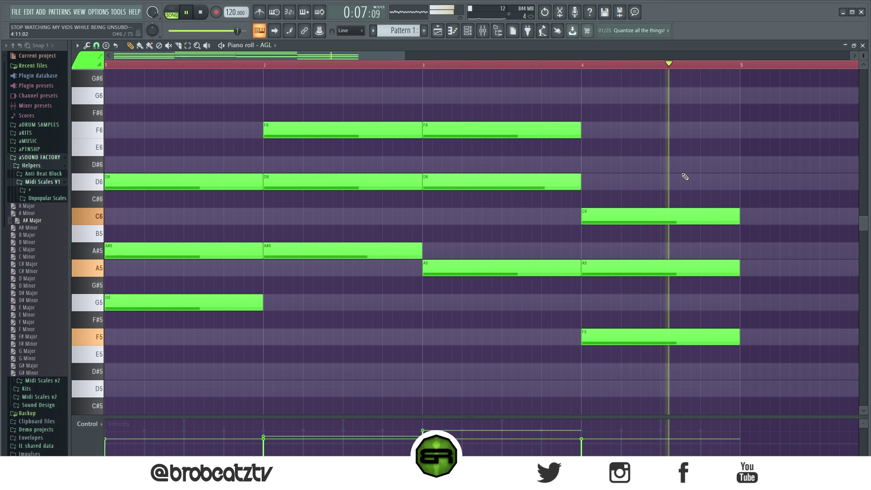
pyautogui.press('space')
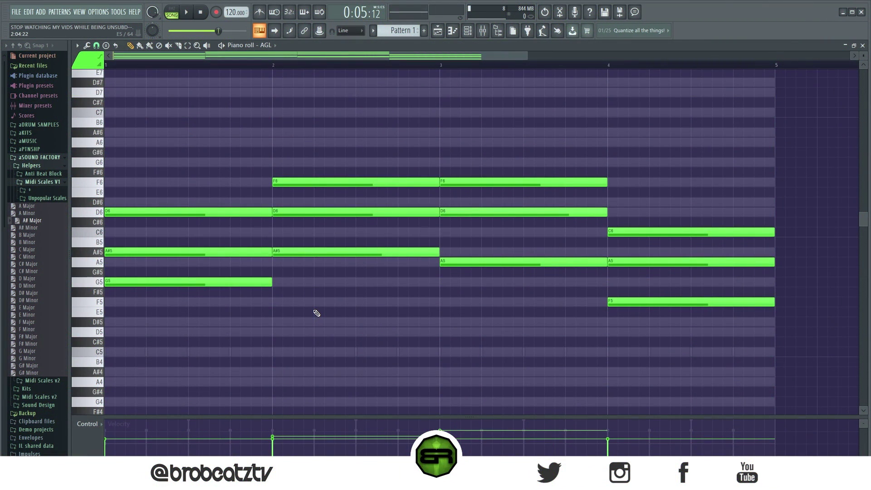
# Step: Copy the bass notes G5, A#5, D6 and F5 of the four chords one octave lower, keeping the originals
pyautogui.scroll(-1, 413, 213)
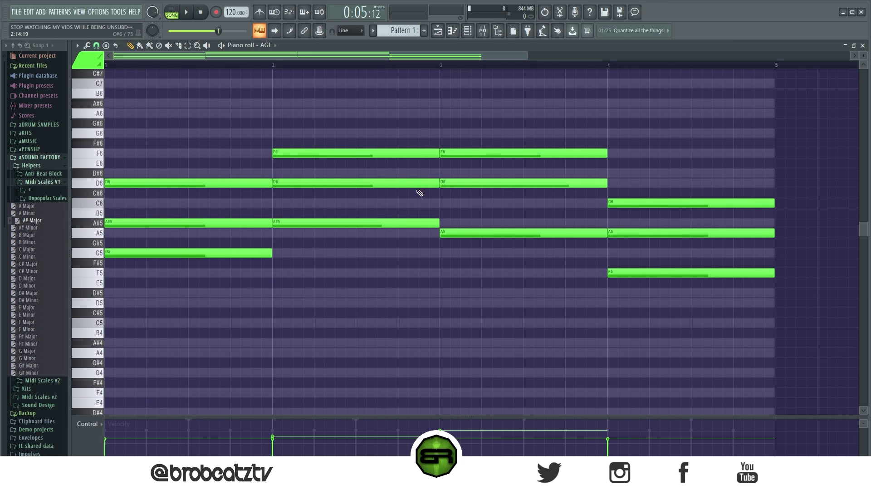
pyautogui.scroll(1, 363, 232)
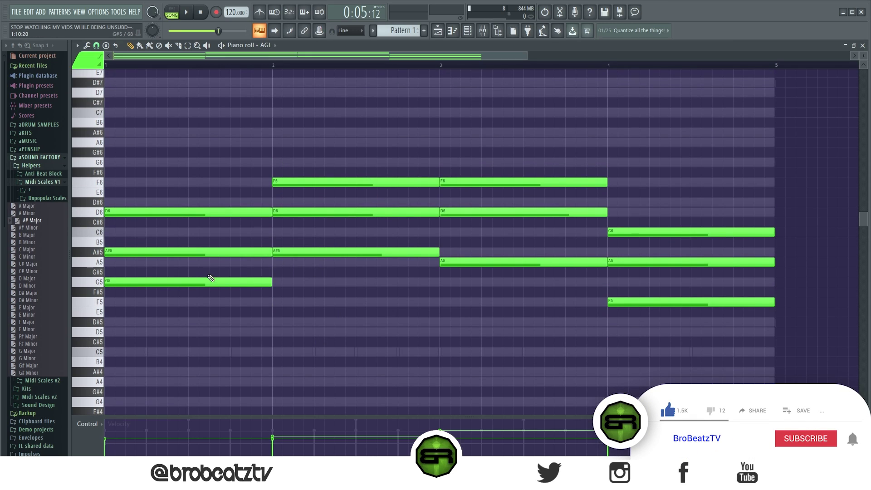
pyautogui.scroll(2, 490, 241)
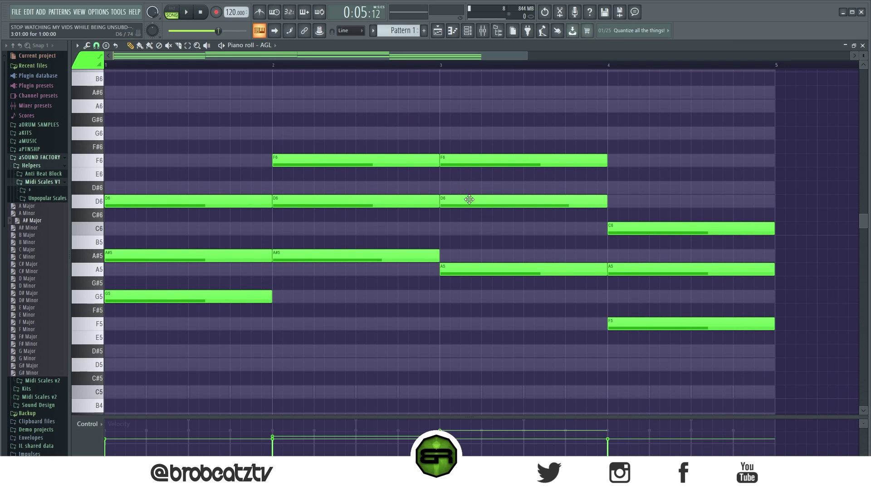
pyautogui.click(169, 292)
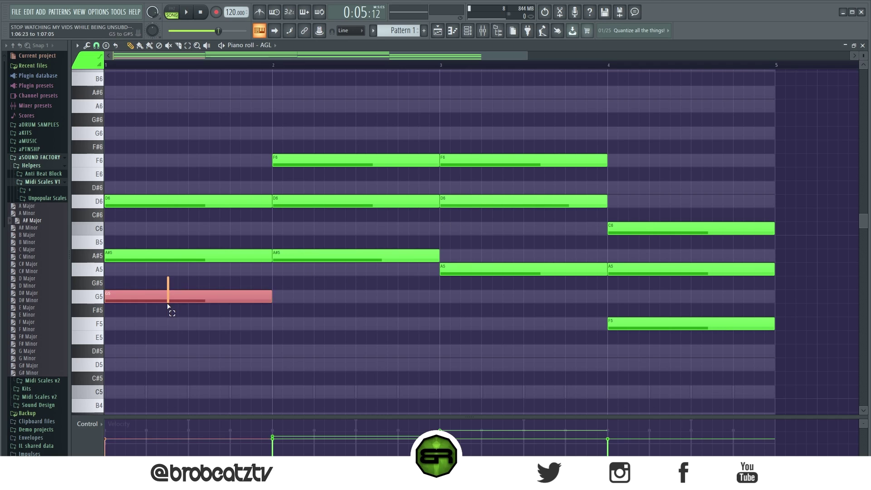
pyautogui.keyDown('shift'); pyautogui.click(319, 254); pyautogui.keyUp('shift')
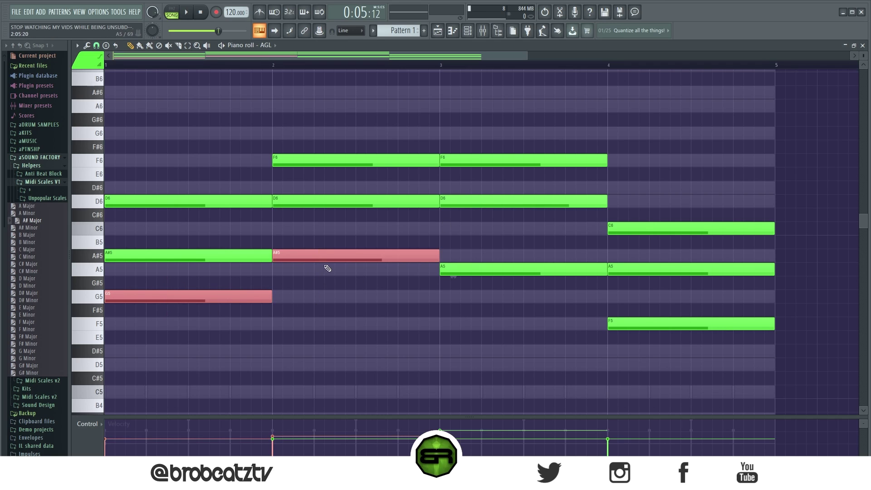
pyautogui.keyDown('shift'); pyautogui.click(471, 199); pyautogui.keyUp('shift')
pyautogui.moveTo(600, 314); pyautogui.dragTo(645, 324)
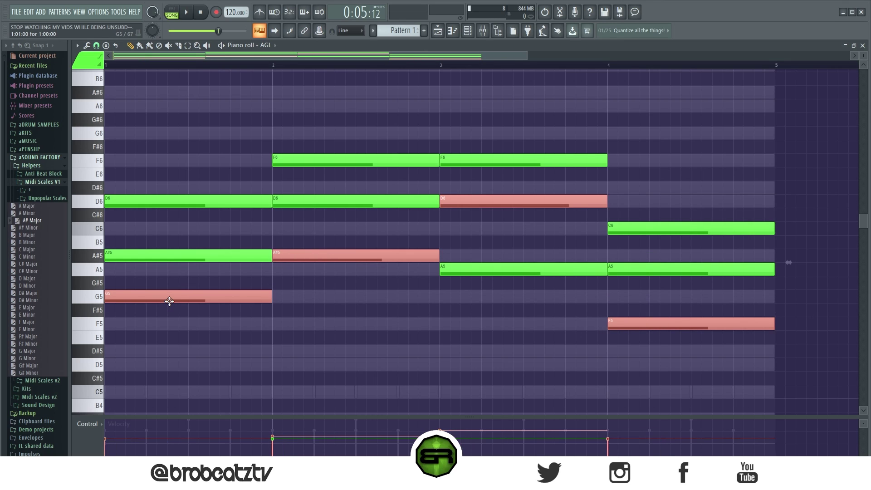
pyautogui.hotkey('ctrl', 'Down')
pyautogui.scroll(-3, 218, 300)
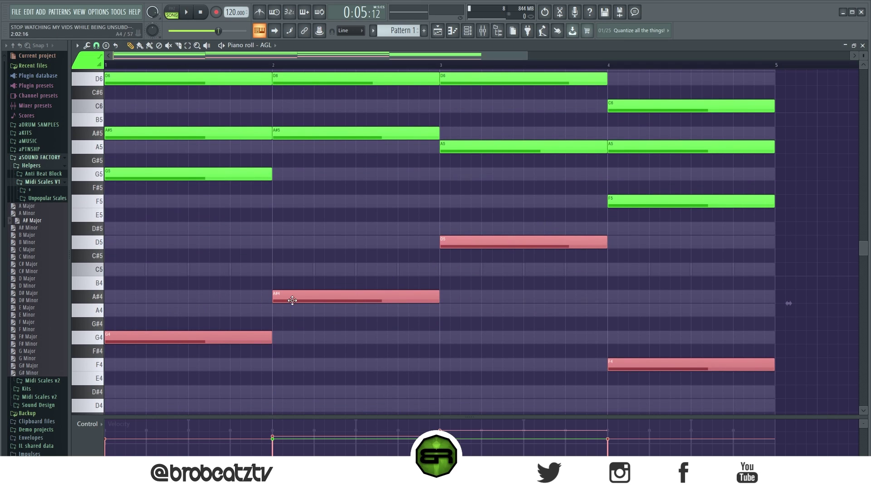
pyautogui.click(313, 253)
# Step: Open the piano roll of the 808 PUNCH(Fat) channel and place a one-bar A#5 note in bar 1
pyautogui.scroll(1, 315, 254)
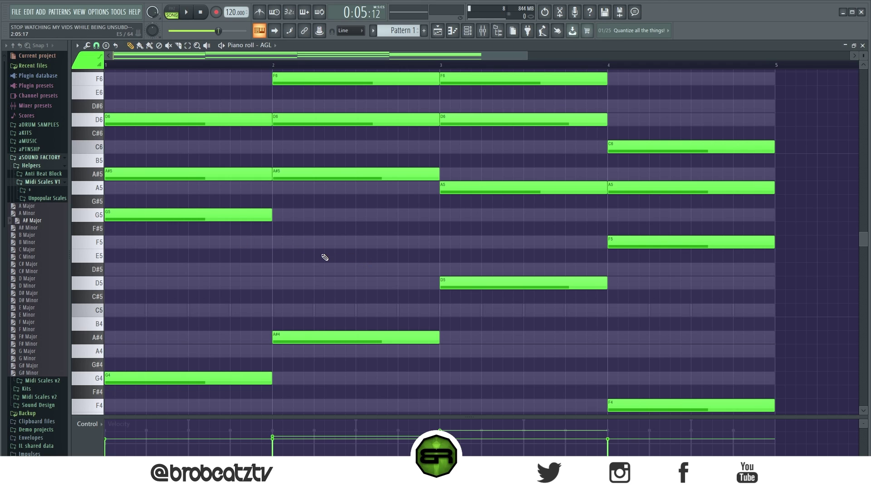
pyautogui.scroll(4, 201, 59)
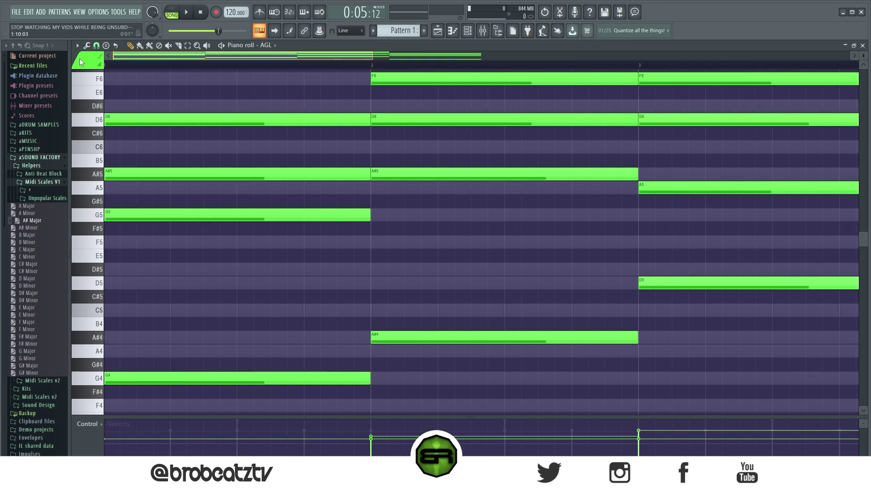
pyautogui.scroll(2, 259, 240)
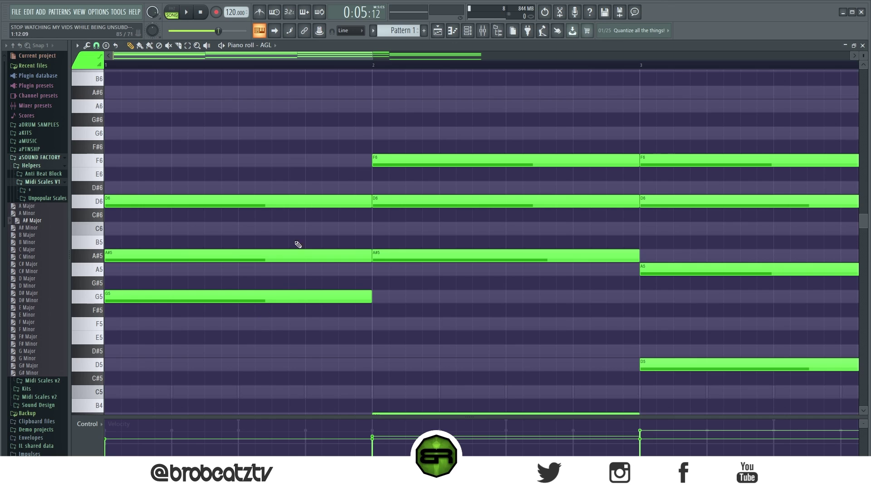
pyautogui.press('F6')
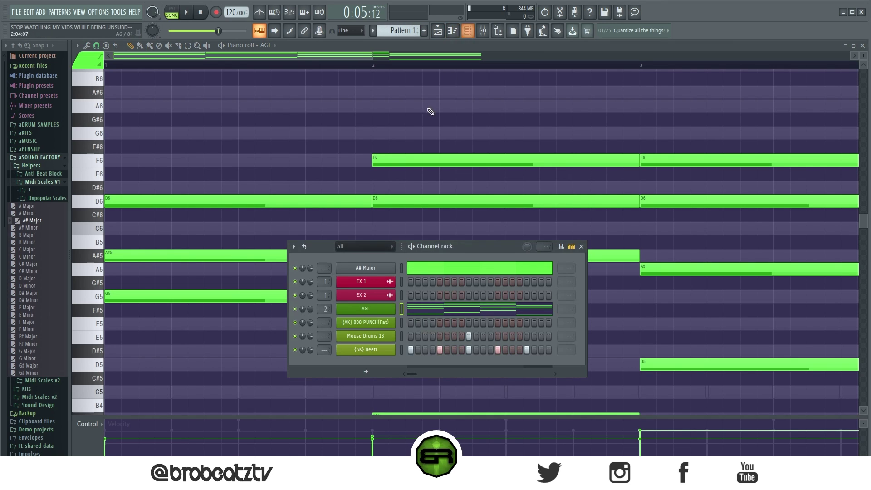
pyautogui.rightClick(387, 323)
pyautogui.click(431, 324)
pyautogui.click(219, 253)
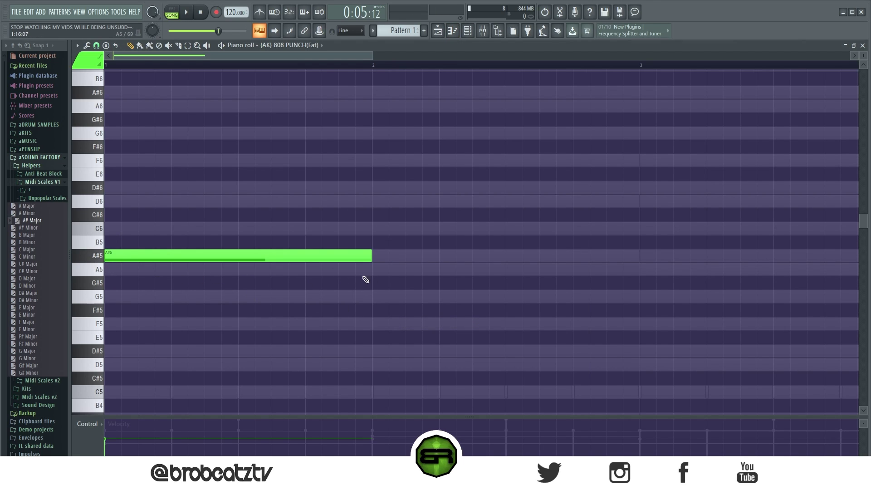
# Step: Replace the bar 1 A#5 with one-bar notes G5, A5, A#5, C6, D6, D#6 and F6 in bar 2
pyautogui.moveTo(374, 274)
pyautogui.mouseDown()
pyautogui.moveTo(379, 300)
pyautogui.moveTo(405, 288)
pyautogui.moveTo(432, 205)
pyautogui.moveTo(398, 206)
pyautogui.moveTo(398, 218)
pyautogui.mouseUp()
pyautogui.rightClick(354, 256)
pyautogui.click(374, 270)
pyautogui.click(373, 256)
pyautogui.hotkey('ctrl', 'a')
pyautogui.click(326, 316)
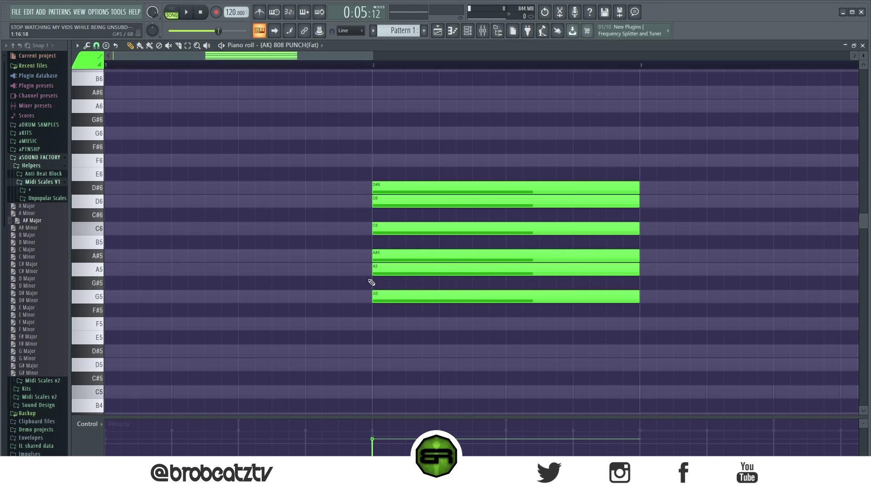
pyautogui.click(372, 161)
# Step: Stack A5, A#5, C6, D6, D#6, F6 and G6 in bar 1, and clear the notes from both bars
pyautogui.click(111, 269)
pyautogui.click(111, 256)
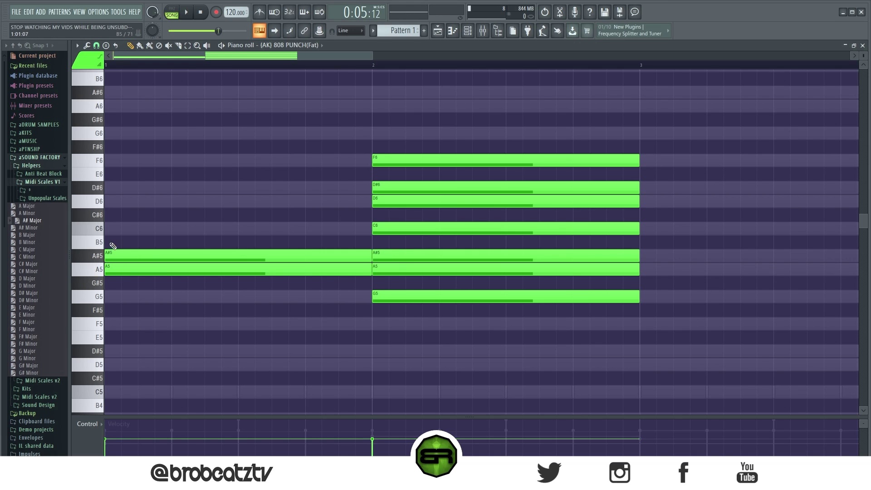
pyautogui.click(113, 228)
pyautogui.click(116, 201)
pyautogui.click(117, 187)
pyautogui.click(118, 160)
pyautogui.click(118, 133)
pyautogui.press('t')
pyautogui.moveTo(118, 133); pyautogui.dragTo(255, 367)
pyautogui.moveTo(399, 267); pyautogui.dragTo(432, 117)
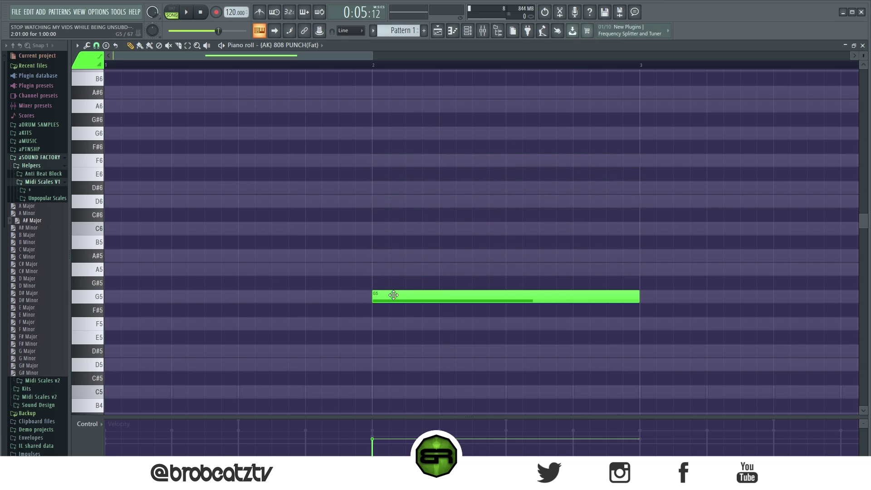
# Step: Try G5 and A#5 together in bar 2 of the 808 channel, and delete the notes
pyautogui.click(382, 280)
pyautogui.moveTo(382, 278); pyautogui.dragTo(378, 252)
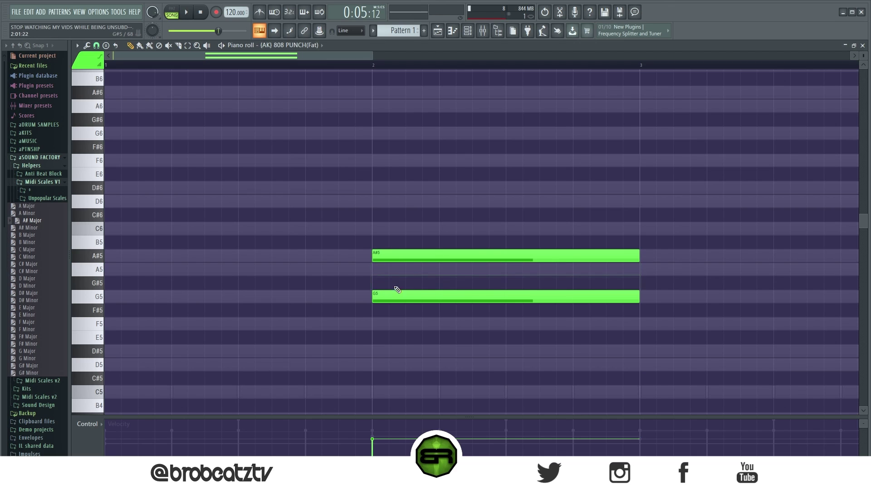
pyautogui.rightClick(398, 289)
pyautogui.click(378, 228)
pyautogui.click(409, 201)
pyautogui.click(408, 188)
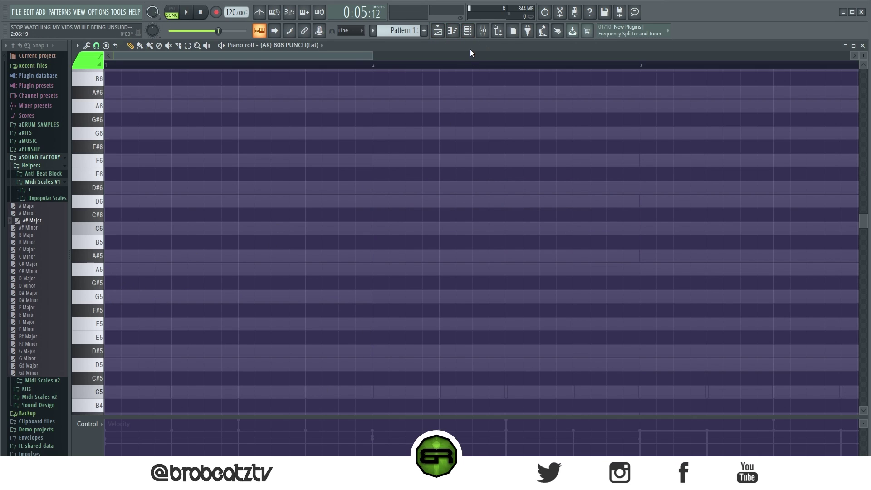
# Step: Bring up the channel rack and reopen the piano roll of the AGL channel
pyautogui.click(468, 31)
pyautogui.click(467, 31)
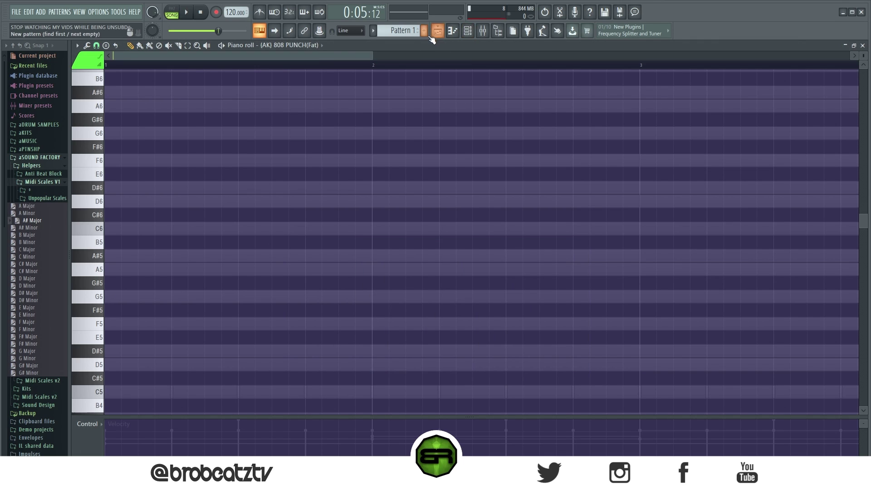
pyautogui.click(432, 35)
pyautogui.click(468, 30)
pyautogui.moveTo(443, 247); pyautogui.dragTo(367, 241)
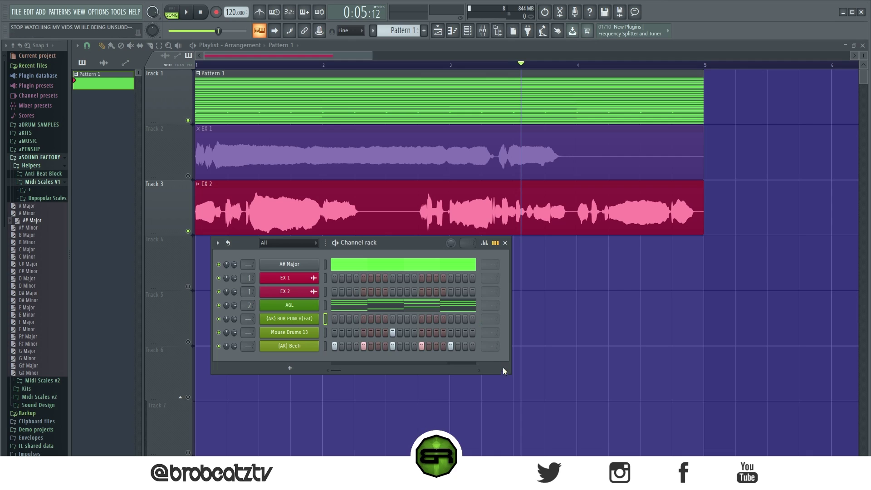
pyautogui.click(338, 305)
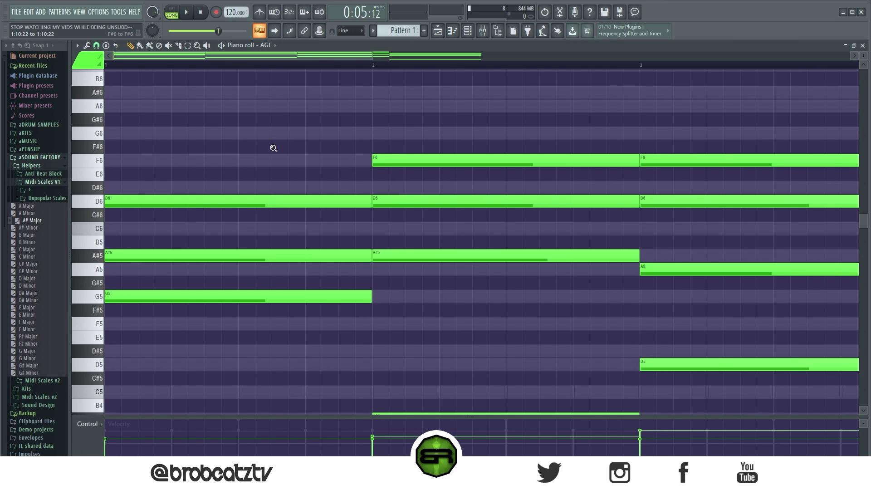
# Step: Delay the lowest original chord notes G5, A#5, A5 and F5 by two steps, and trim the F5 to the end of bar 4
pyautogui.scroll(-2, 232, 239)
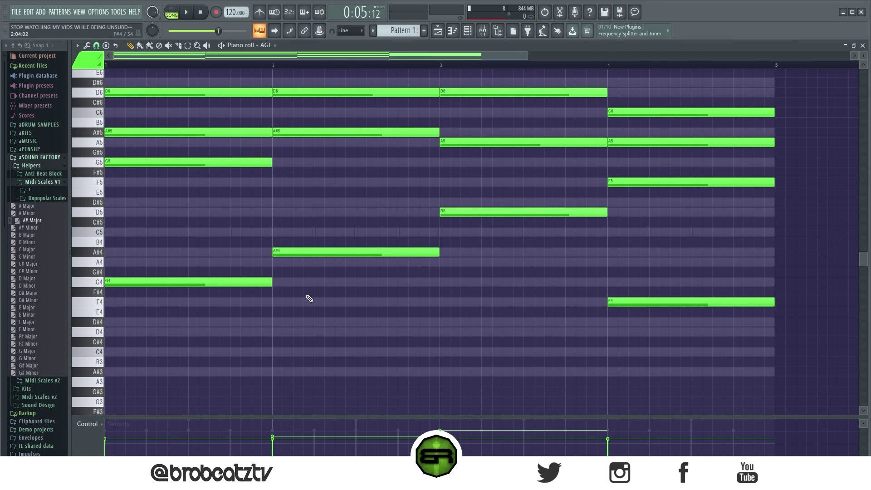
pyautogui.scroll(3, 309, 299)
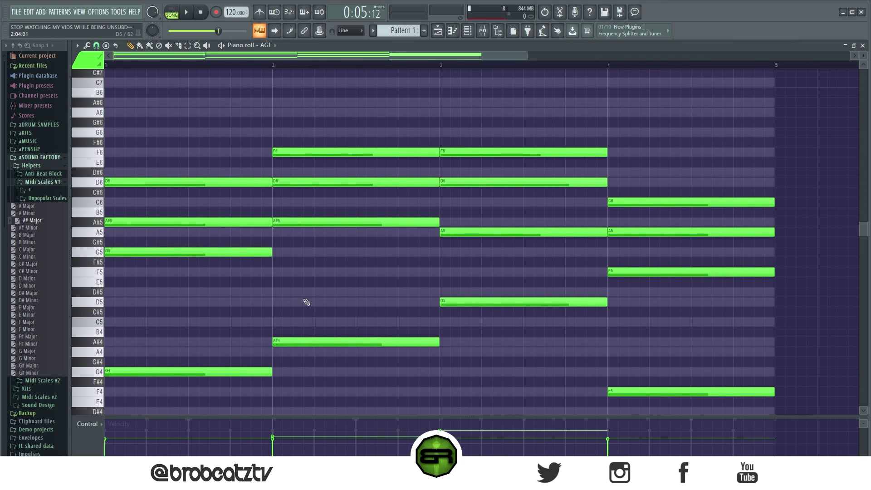
pyautogui.click(654, 272)
pyautogui.keyDown('shift'); pyautogui.click(210, 252); pyautogui.keyUp('shift')
pyautogui.keyDown('shift'); pyautogui.click(331, 222); pyautogui.keyUp('shift')
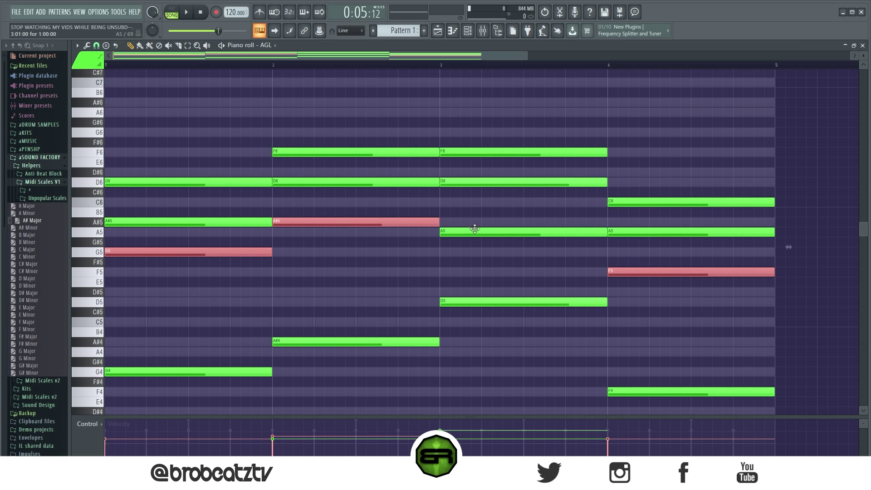
pyautogui.keyDown('shift'); pyautogui.click(472, 232); pyautogui.keyUp('shift')
pyautogui.moveTo(128, 253); pyautogui.dragTo(149, 254)
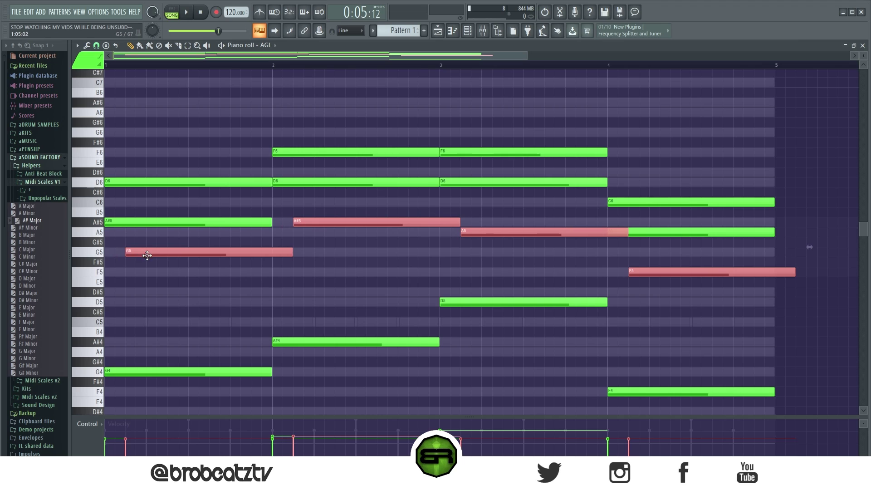
pyautogui.click(787, 269)
pyautogui.moveTo(795, 274); pyautogui.dragTo(774, 274)
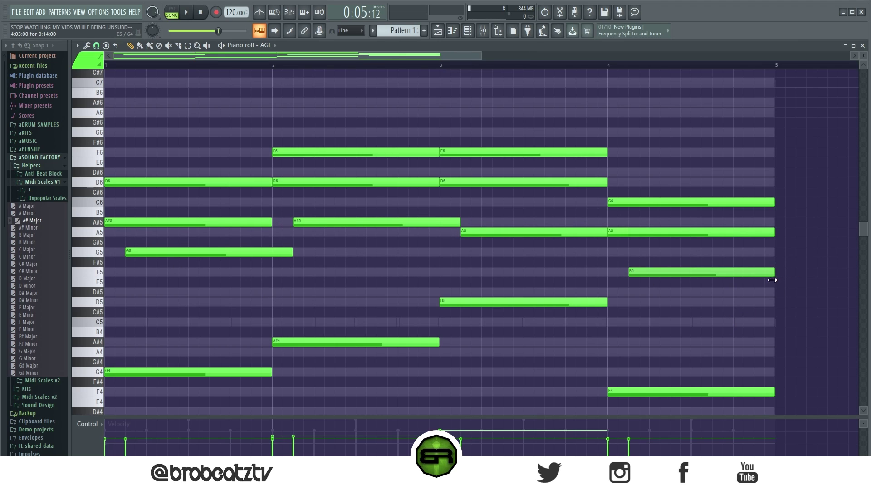
# Step: Transpose the upper two notes of each chord up one octave, and lower all the notes one octave
pyautogui.keyDown('shift'); pyautogui.click(717, 202); pyautogui.keyUp('shift')
pyautogui.keyDown('shift'); pyautogui.click(720, 233); pyautogui.keyUp('shift')
pyautogui.keyDown('shift'); pyautogui.click(499, 152); pyautogui.keyUp('shift')
pyautogui.keyDown('shift'); pyautogui.click(490, 182); pyautogui.keyUp('shift')
pyautogui.keyDown('shift'); pyautogui.click(299, 152); pyautogui.keyUp('shift')
pyautogui.keyDown('shift'); pyautogui.click(296, 183); pyautogui.keyUp('shift')
pyautogui.moveTo(223, 158); pyautogui.dragTo(211, 227)
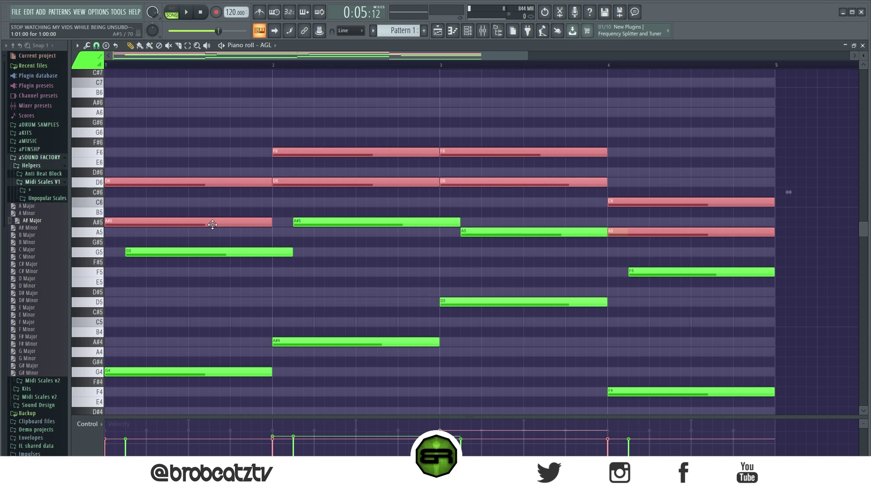
pyautogui.hotkey('ctrl', 'Up')
pyautogui.scroll(3, 272, 227)
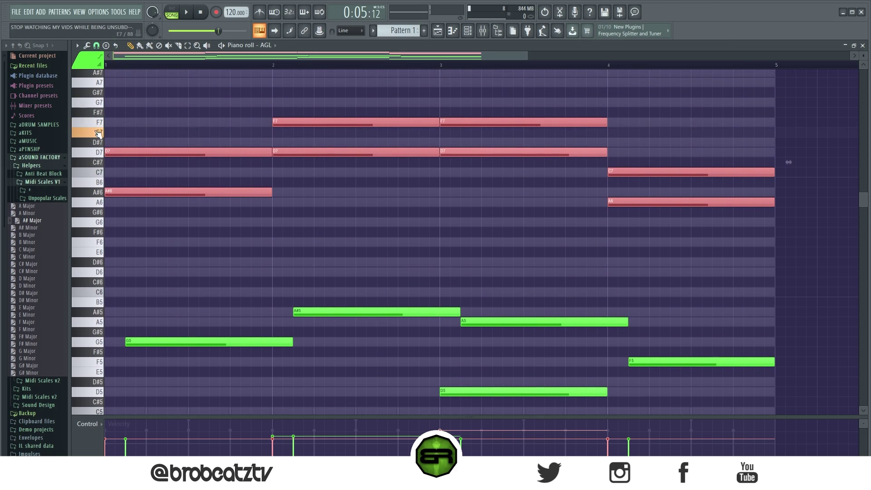
pyautogui.hotkey('ctrl', 'a')
pyautogui.hotkey('ctrl', 'Down')
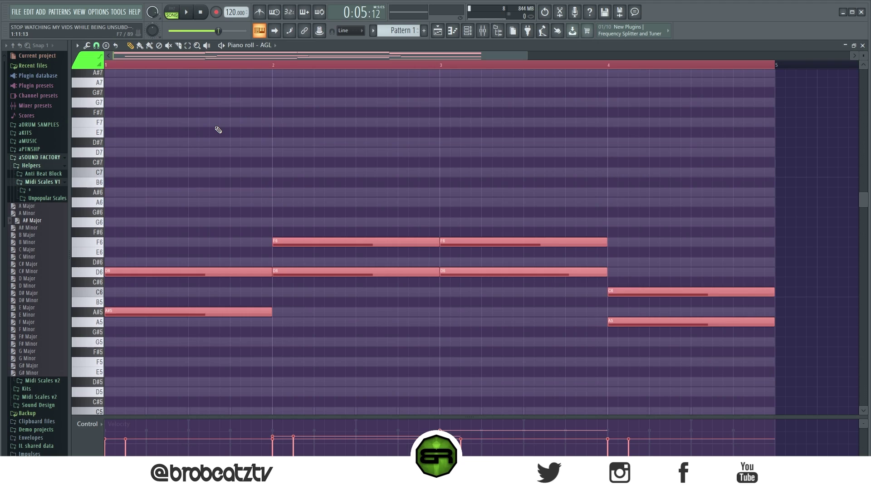
# Step: Trim one beat off the start of the upper chord notes, and delay the lower one of each pair two more steps
pyautogui.scroll(2, 308, 172)
pyautogui.moveTo(165, 139); pyautogui.dragTo(683, 287)
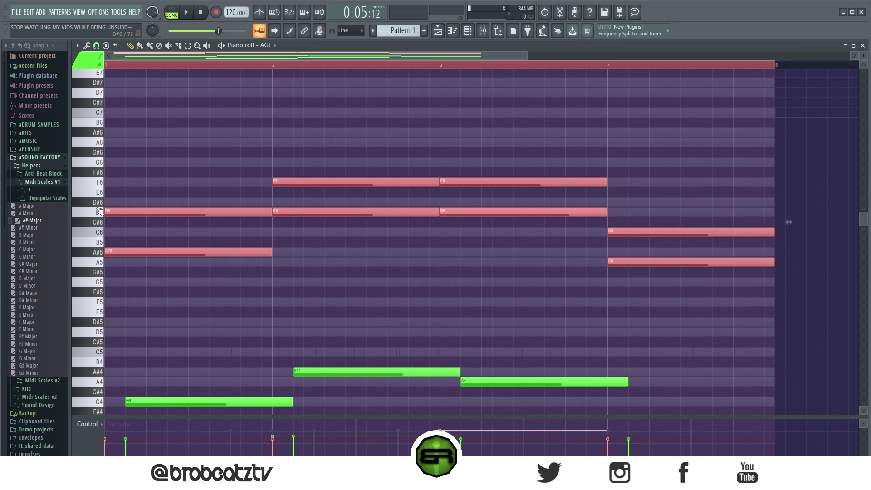
pyautogui.moveTo(106, 212); pyautogui.dragTo(147, 220)
pyautogui.click(255, 241)
pyautogui.moveTo(339, 199); pyautogui.dragTo(361, 224)
pyautogui.moveTo(516, 210); pyautogui.dragTo(547, 239)
pyautogui.moveTo(706, 255); pyautogui.dragTo(717, 265)
pyautogui.moveTo(177, 249); pyautogui.dragTo(194, 256)
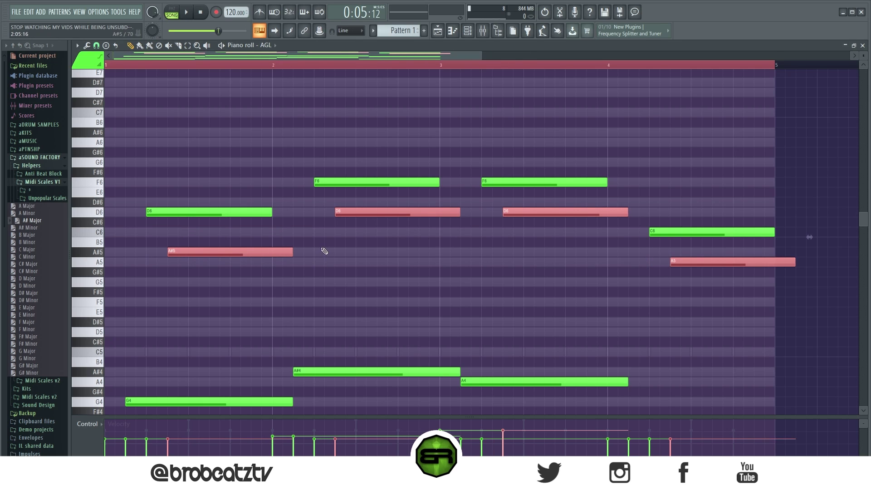
# Step: Play back the staggered chord progression and clear the note selection
pyautogui.scroll(-3, 329, 227)
pyautogui.press('space')
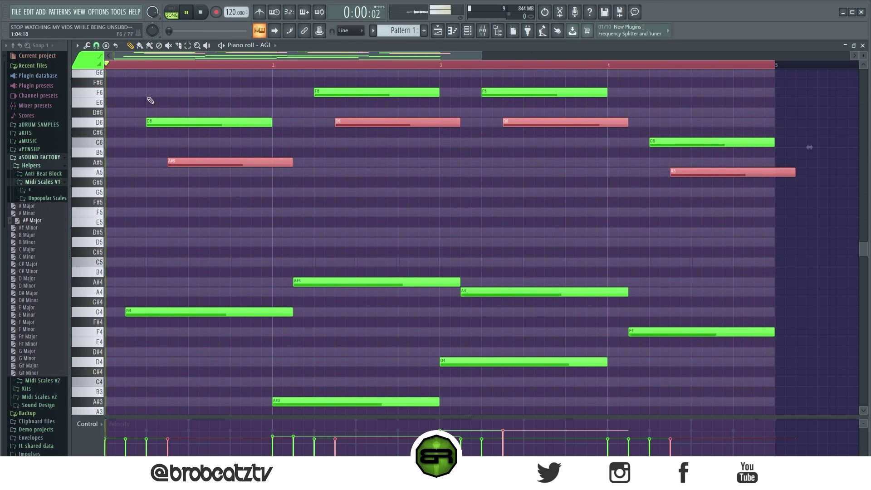
pyautogui.click(404, 184)
pyautogui.rightClick(476, 197)
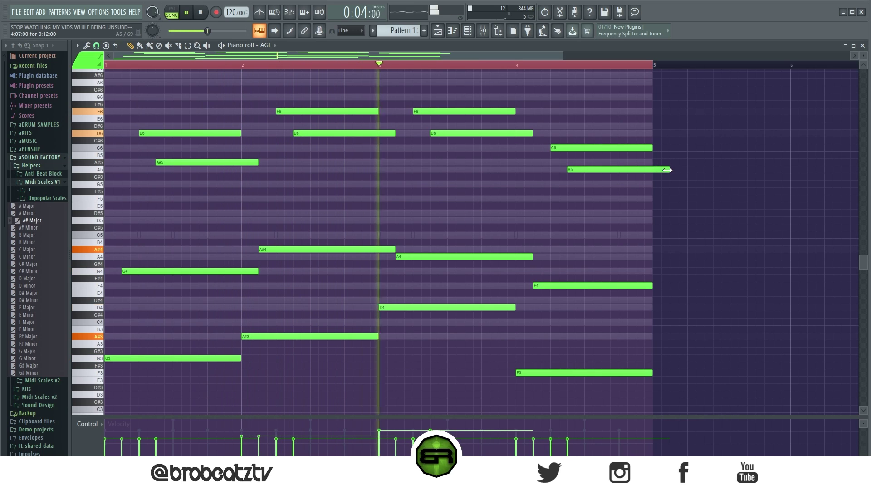
# Step: Shorten the bar 4 A5 to about eight steps, and add a short F5 at 4:13:00 ending just before the bar does
pyautogui.moveTo(669, 170); pyautogui.dragTo(634, 170)
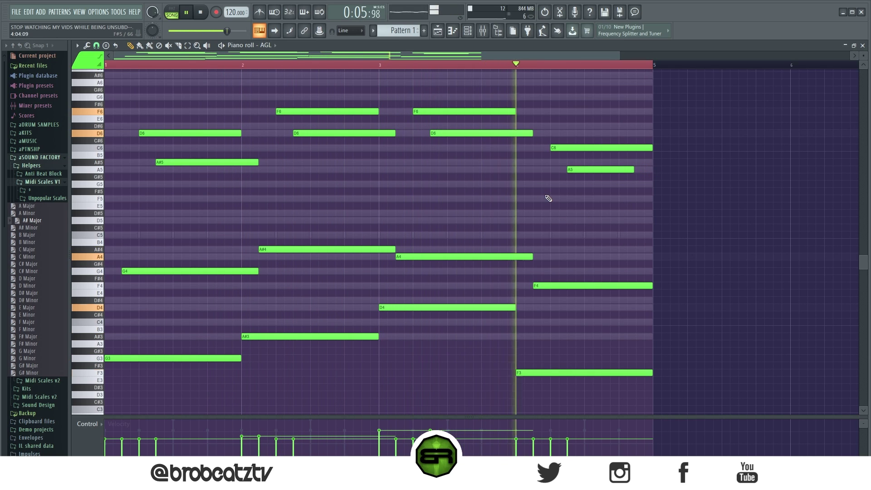
pyautogui.press('space')
pyautogui.click(624, 200)
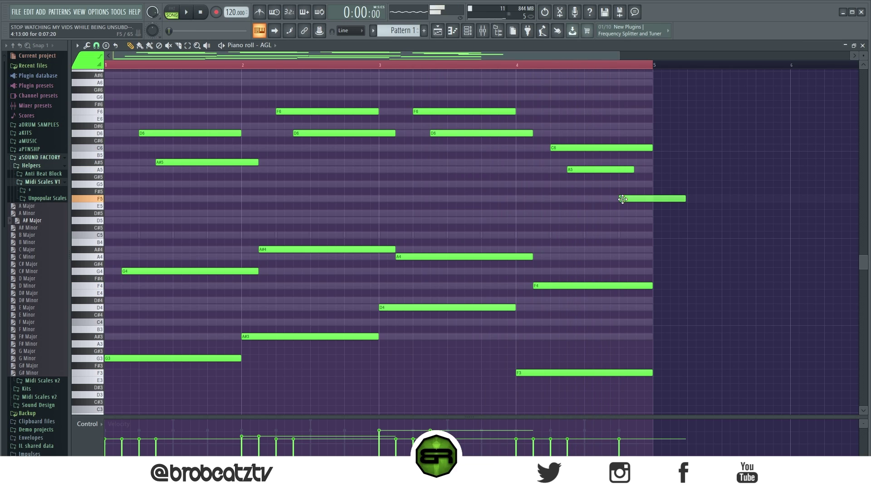
pyautogui.moveTo(689, 198); pyautogui.dragTo(649, 199)
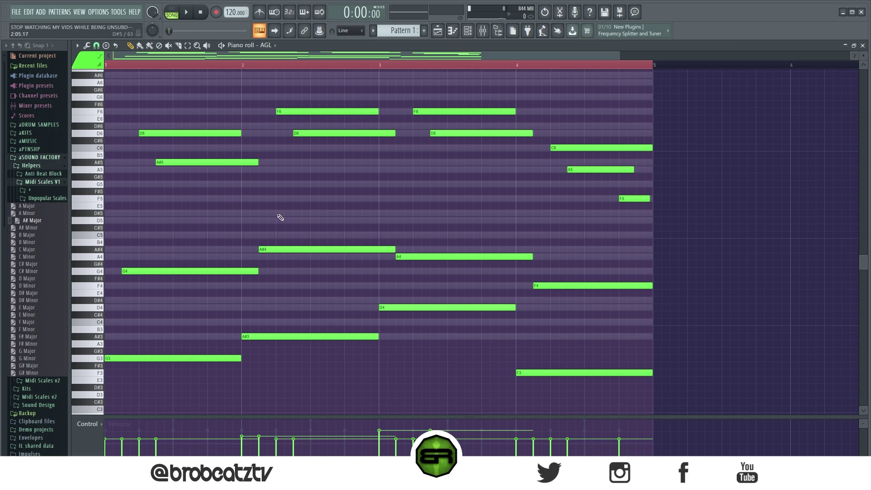
# Step: Copy the four lowest bass notes into the (AK) 808 PUNCH(Fat) piano roll and transpose them up two octaves
pyautogui.scroll(1, 225, 213)
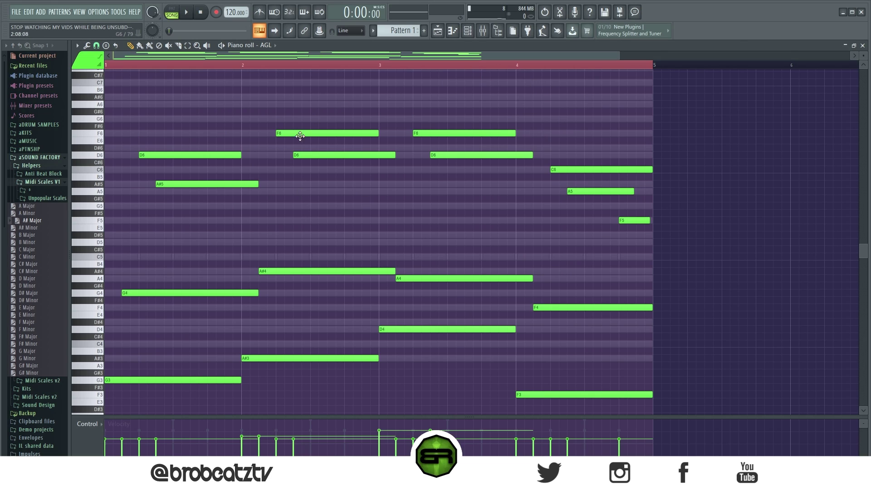
pyautogui.scroll(-2, 286, 303)
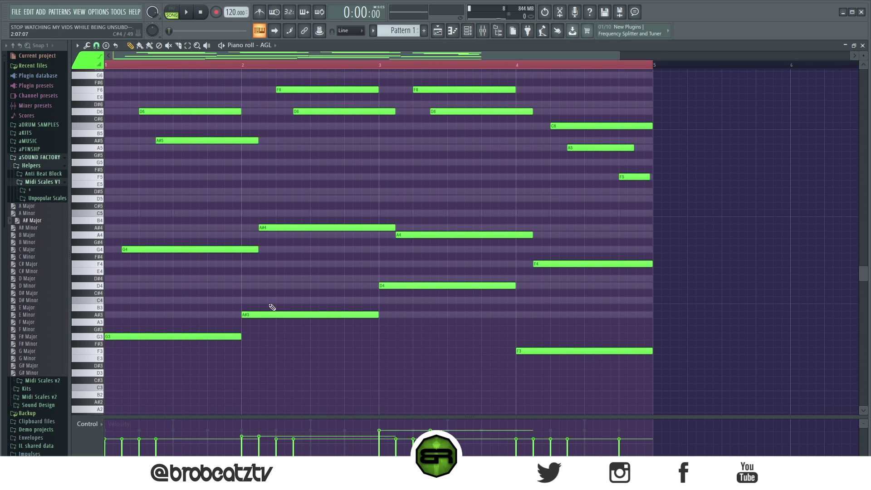
pyautogui.moveTo(196, 284); pyautogui.dragTo(628, 412)
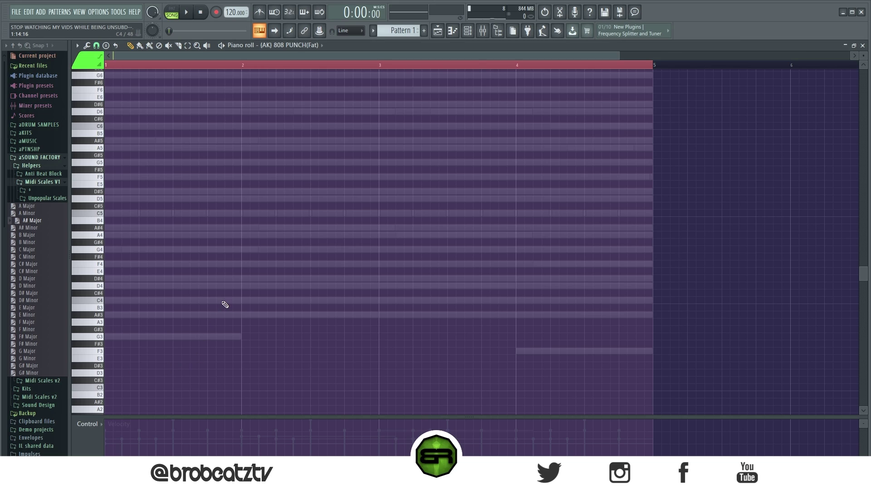
pyautogui.hotkey('ctrl', 'v')
pyautogui.hotkey('ctrl', 'Up')
pyautogui.hotkey('ctrl', 'Up')
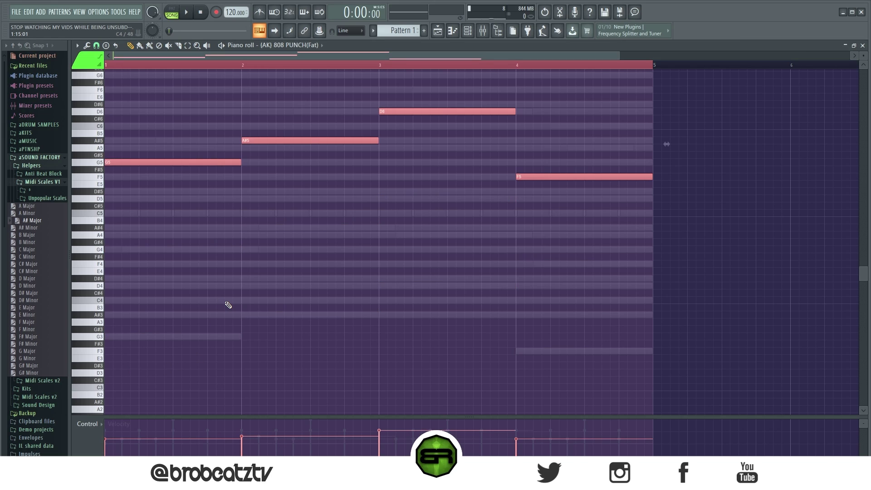
# Step: Shorten all four 808 notes to one step and delay the A#5 and F5 notes by one beat
pyautogui.scroll(3, 228, 305)
pyautogui.moveTo(241, 228); pyautogui.dragTo(113, 226)
pyautogui.hotkey('ctrl', 'a')
pyautogui.click(311, 276)
pyautogui.moveTo(242, 205); pyautogui.dragTo(555, 242)
pyautogui.click(208, 243)
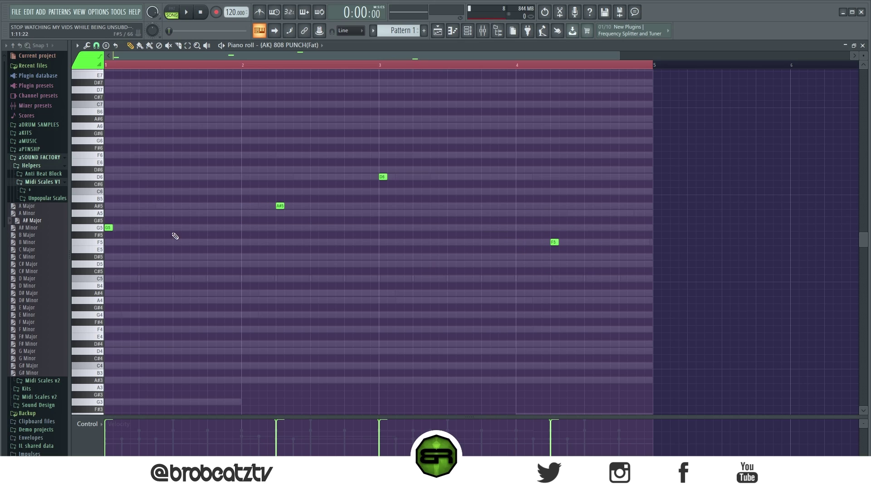
# Step: Play the pattern and add a one-step G5 six steps after the start of bar 1
pyautogui.press('space')
pyautogui.click(159, 228)
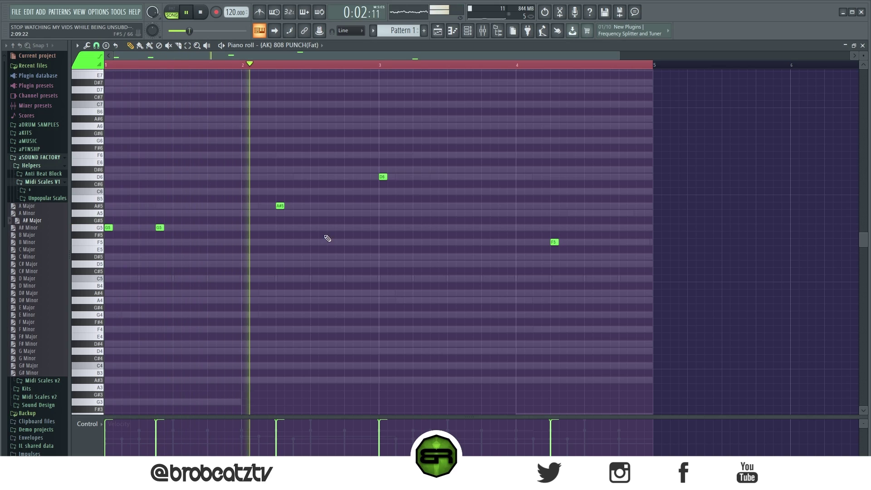
pyautogui.press('space')
# Step: Lower the bar 3 D6 one octave and add two more one-step D5 notes at six-step intervals after it
pyautogui.click(383, 177)
pyautogui.hotkey('ctrl', 'Down')
pyautogui.click(432, 264)
pyautogui.click(485, 264)
# Step: Play back the 808 pattern with the chords and drums, and check the channel rack
pyautogui.press('space')
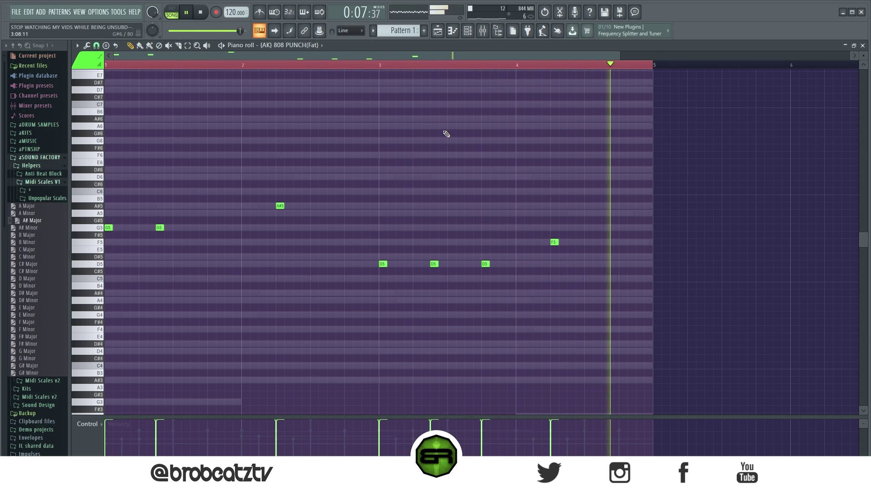
pyautogui.click(468, 30)
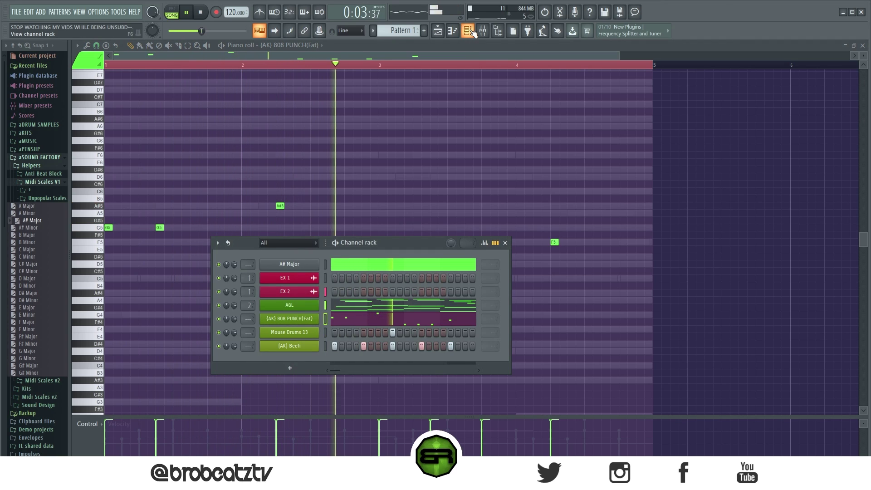
pyautogui.click(470, 140)
pyautogui.press('space')
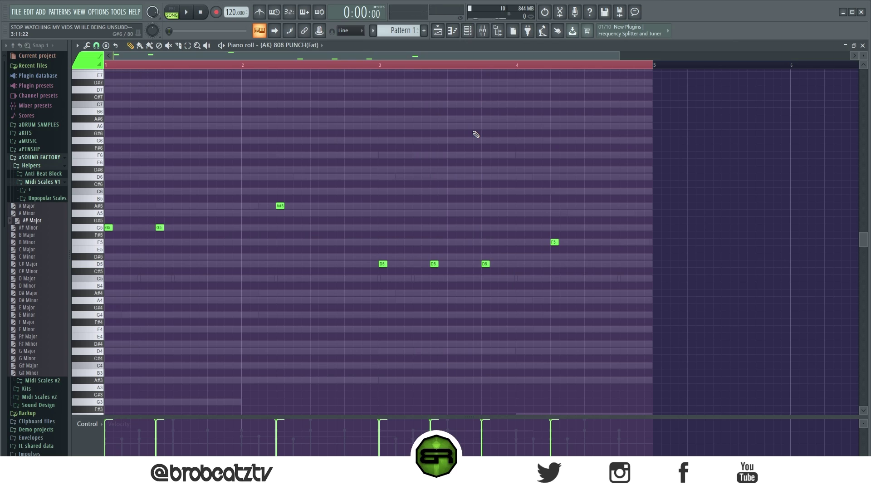
pyautogui.press('F6')
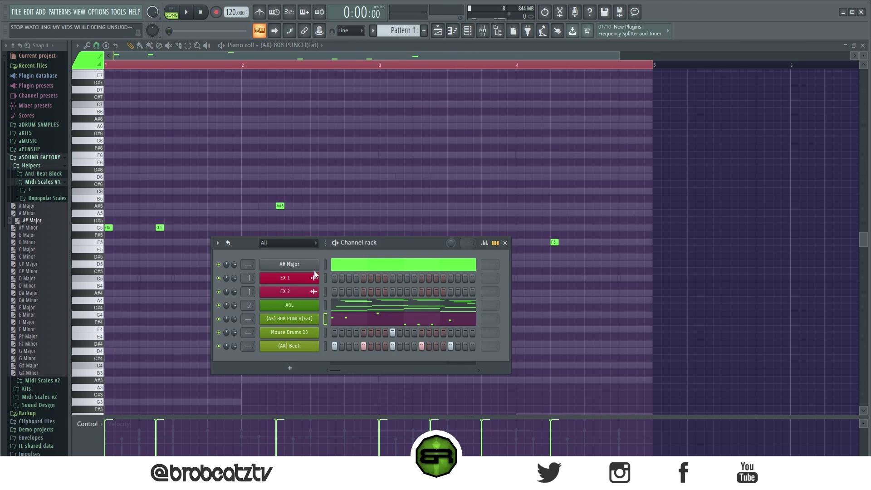
pyautogui.press('F6')
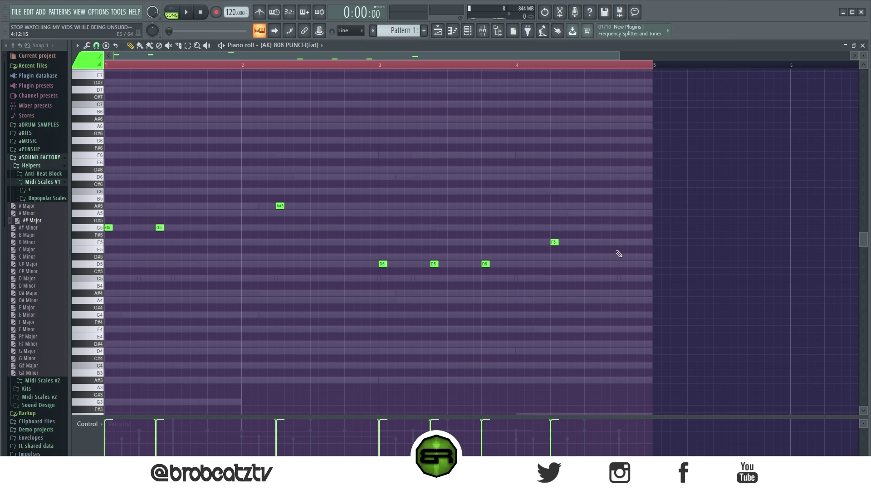
pyautogui.moveTo(636, 167); pyautogui.dragTo(109, 329)
pyautogui.click(504, 191)
pyautogui.moveTo(638, 181); pyautogui.dragTo(111, 325)
pyautogui.click(281, 259)
pyautogui.moveTo(648, 161); pyautogui.dragTo(106, 326)
pyautogui.click(555, 144)
pyautogui.moveTo(653, 161); pyautogui.dragTo(93, 325)
pyautogui.click(197, 277)
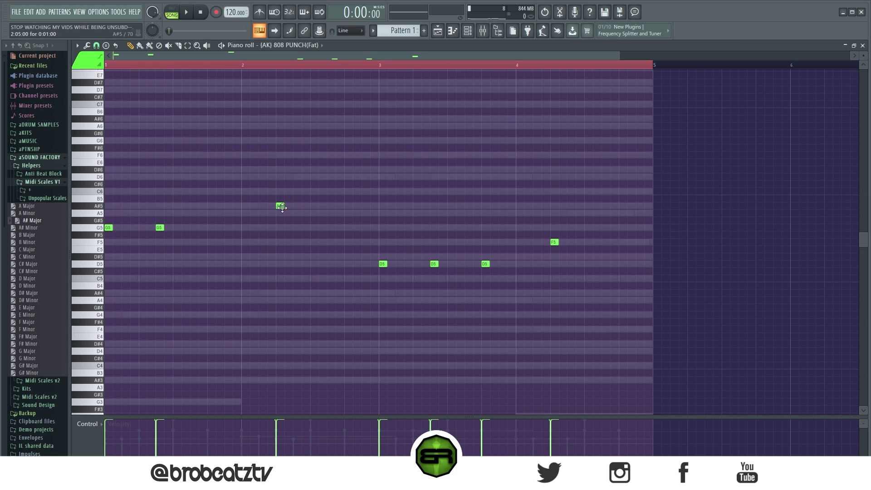